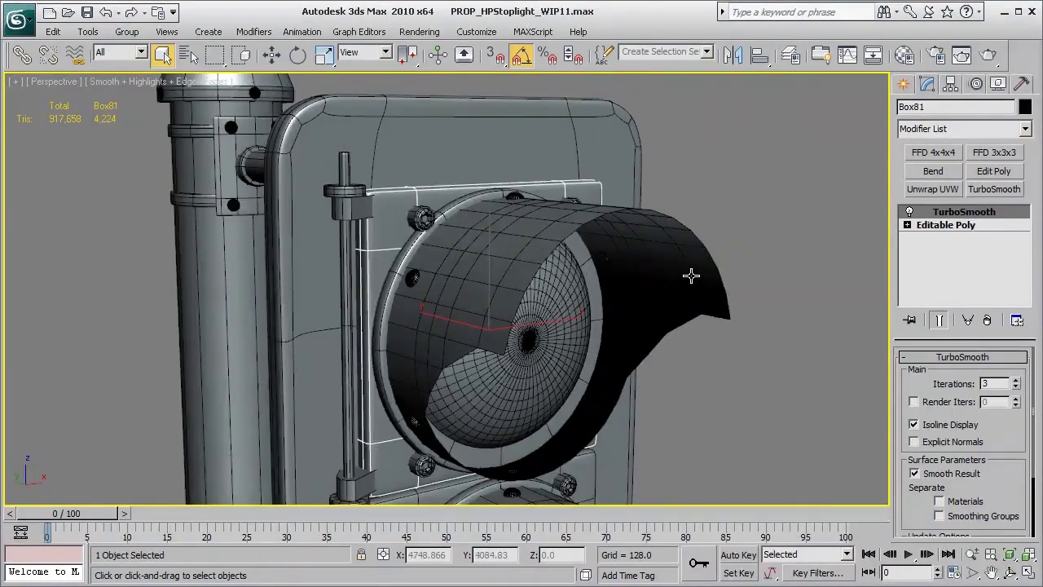
# Step: Select the upper lamp's visor and open its base Editable Poly level, continuing past the topology warning
pyautogui.click(691, 276)
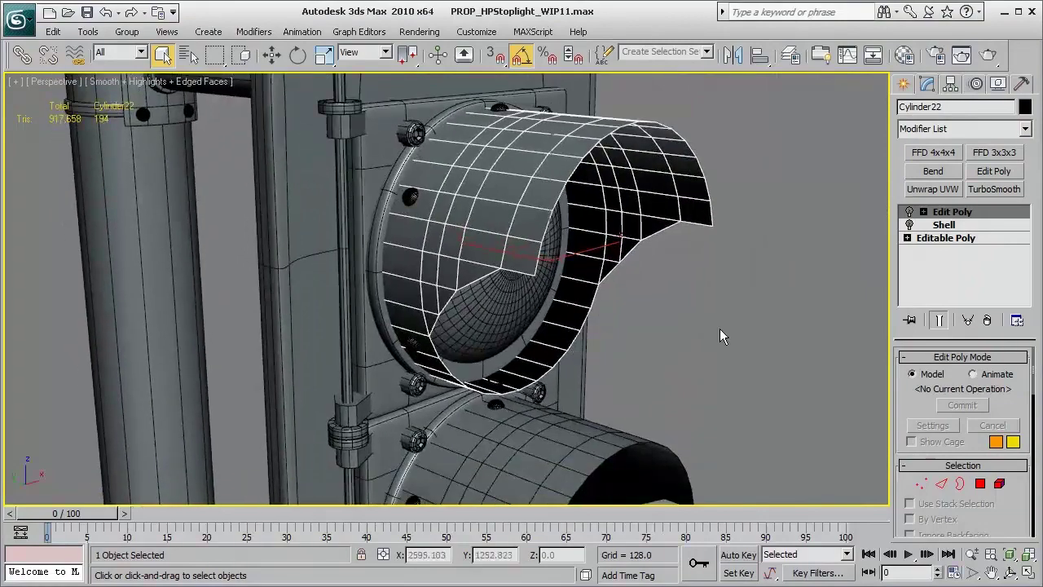
pyautogui.keyDown('alt'); pyautogui.moveTo(659, 228); pyautogui.dragTo(621, 313, button='middle'); pyautogui.keyUp('alt')
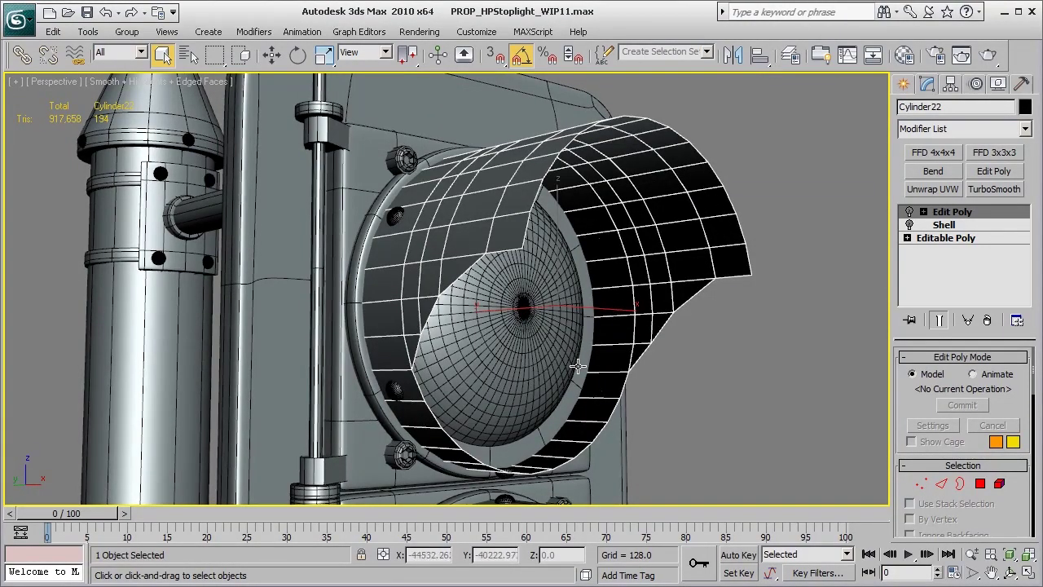
pyautogui.moveTo(577, 363)
pyautogui.keyDown('alt'); pyautogui.mouseDown(button='middle')
pyautogui.moveTo(555, 363)
pyautogui.moveTo(580, 373)
pyautogui.mouseUp(button='middle'); pyautogui.keyUp('alt')
pyautogui.click(943, 242)
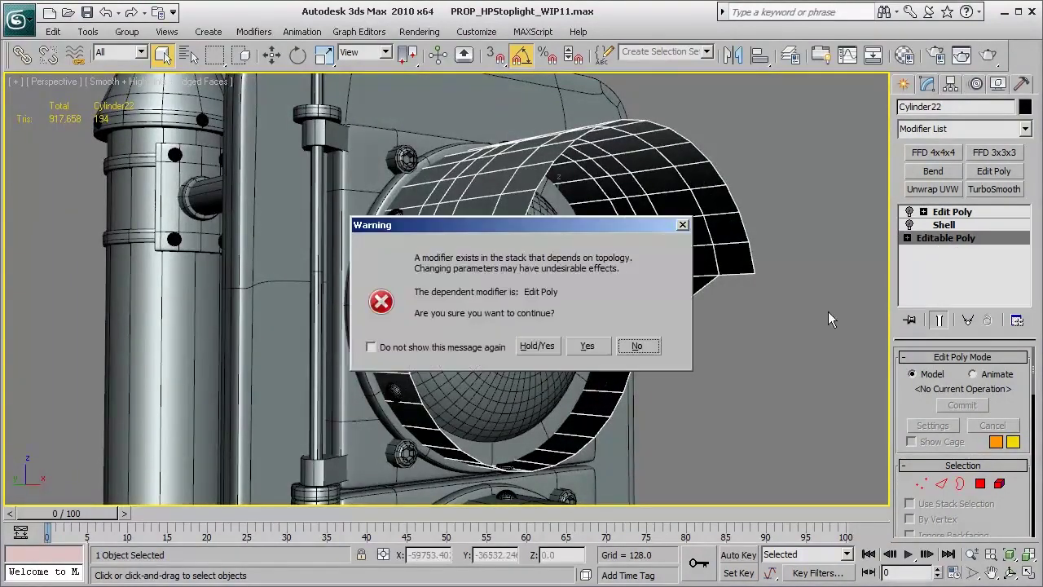
pyautogui.click(588, 346)
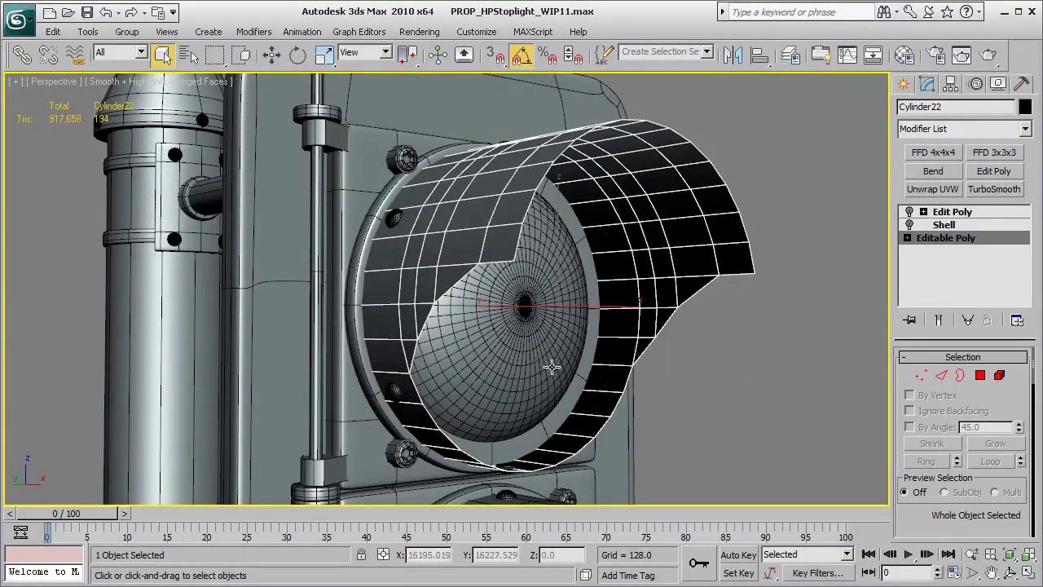
# Step: In the Left view, add a TurboSmooth modifier with 3 iterations directly above the visor's Editable Poly base
pyautogui.moveTo(549, 368); pyautogui.dragTo(683, 353, button='middle')
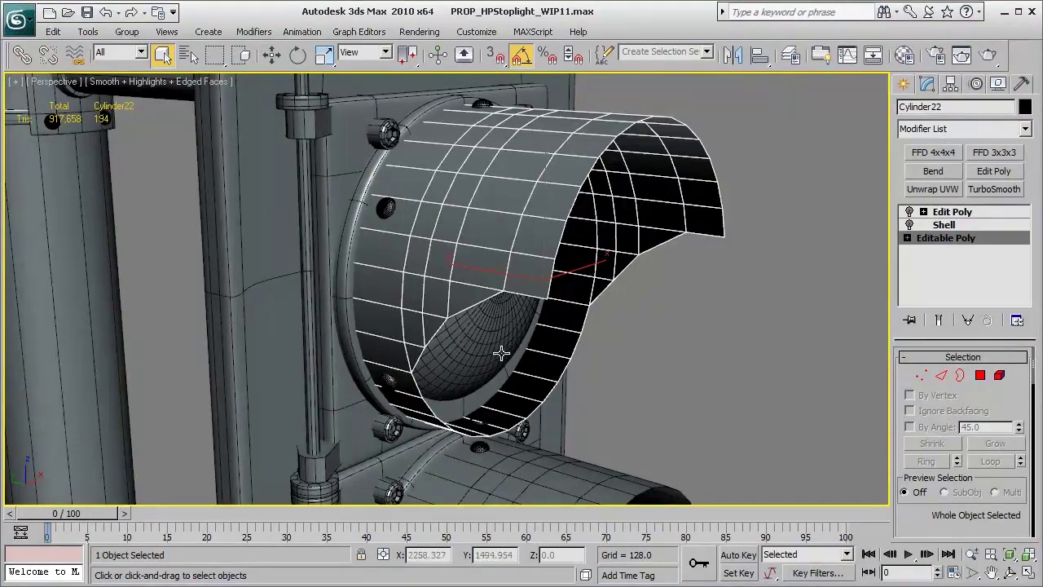
pyautogui.keyDown('alt'); pyautogui.moveTo(501, 353); pyautogui.dragTo(624, 174, button='middle'); pyautogui.keyUp('alt')
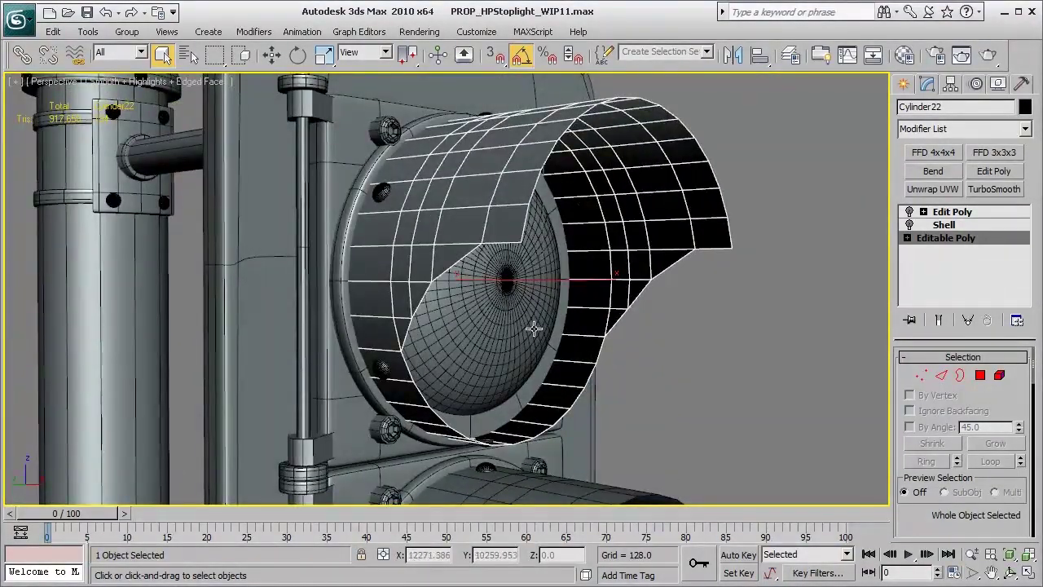
pyautogui.keyDown('alt'); pyautogui.moveTo(525, 344); pyautogui.dragTo(543, 341, button='middle'); pyautogui.keyUp('alt')
pyautogui.press('l')
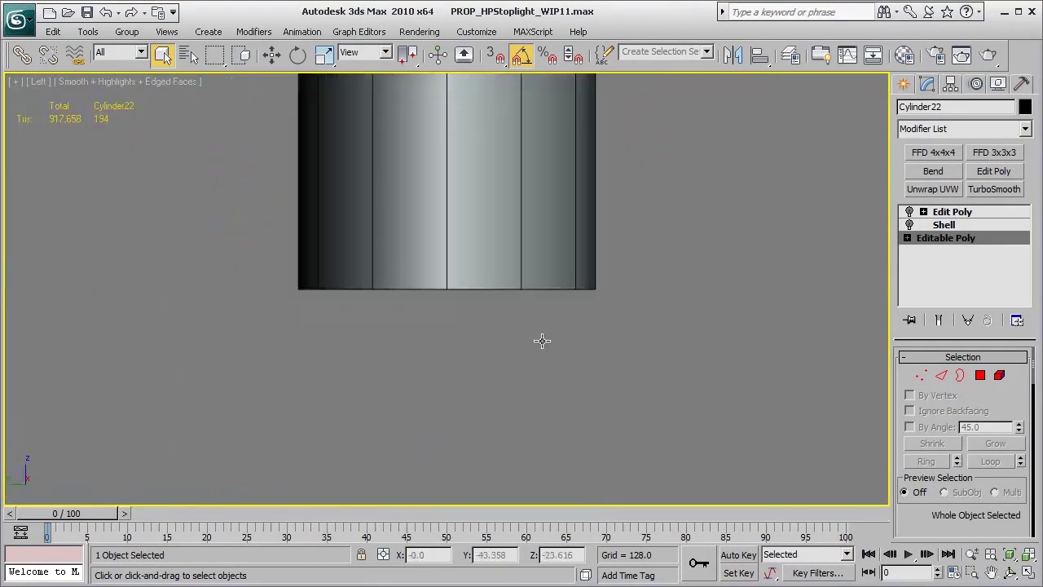
pyautogui.scroll(-5, 542, 341)
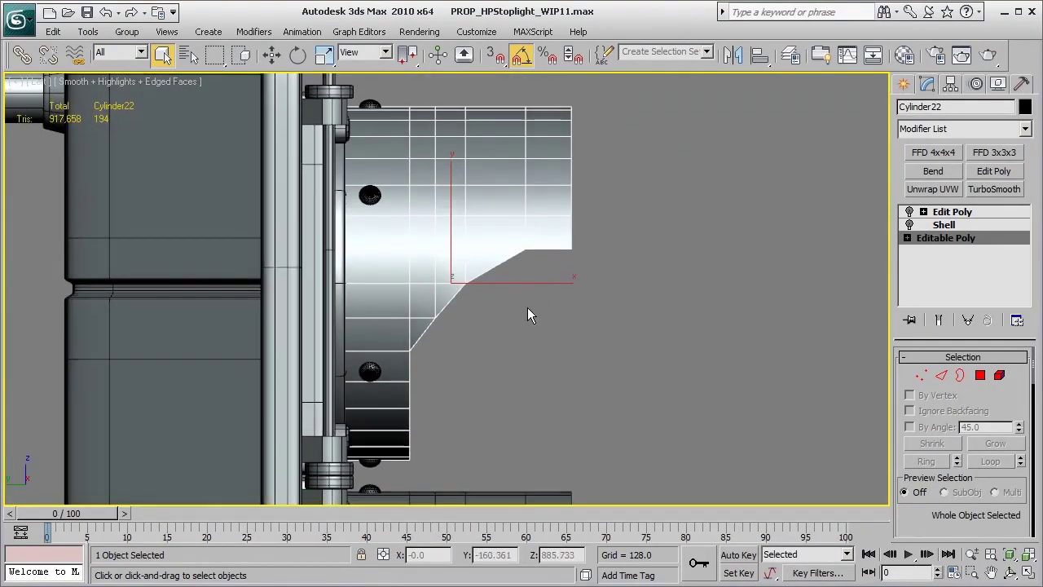
pyautogui.click(1009, 191)
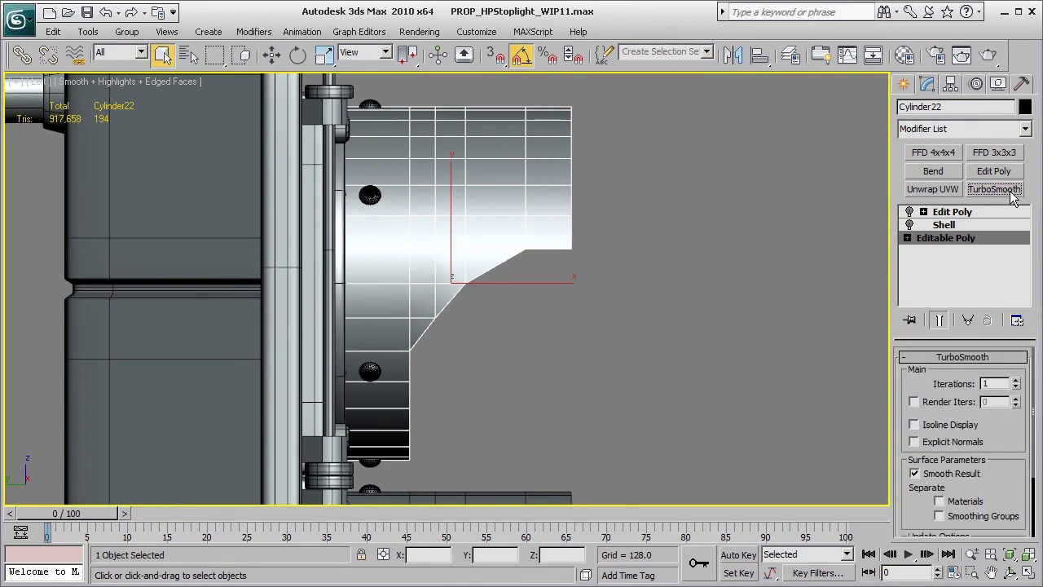
pyautogui.click(1017, 381)
pyautogui.click(1016, 380)
pyautogui.moveTo(598, 345); pyautogui.dragTo(598, 338, button='middle')
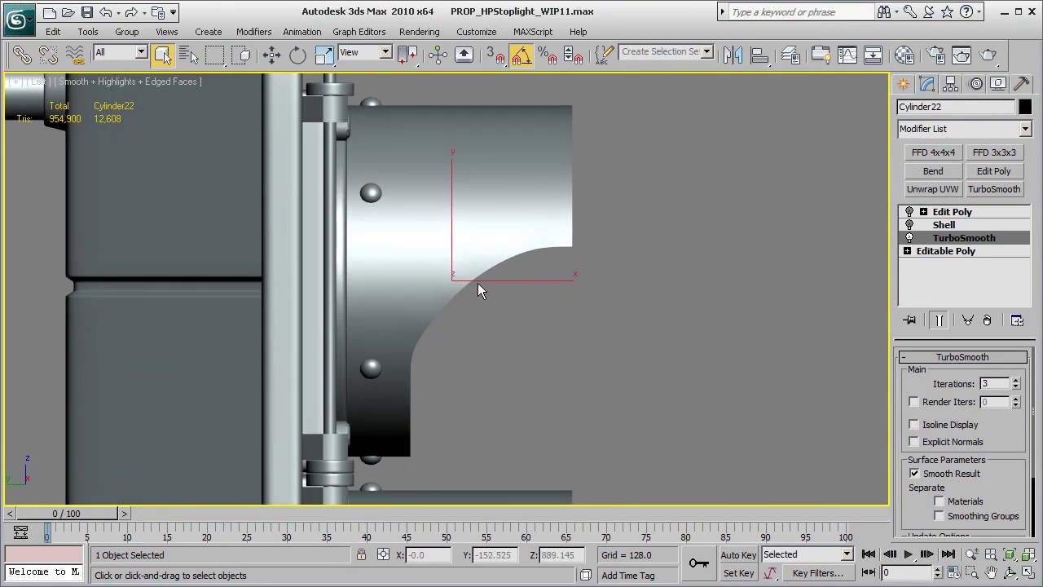
# Step: Compare the visor's unsmoothed base cage with the TurboSmooth result along the stepped cut-out
pyautogui.click(951, 252)
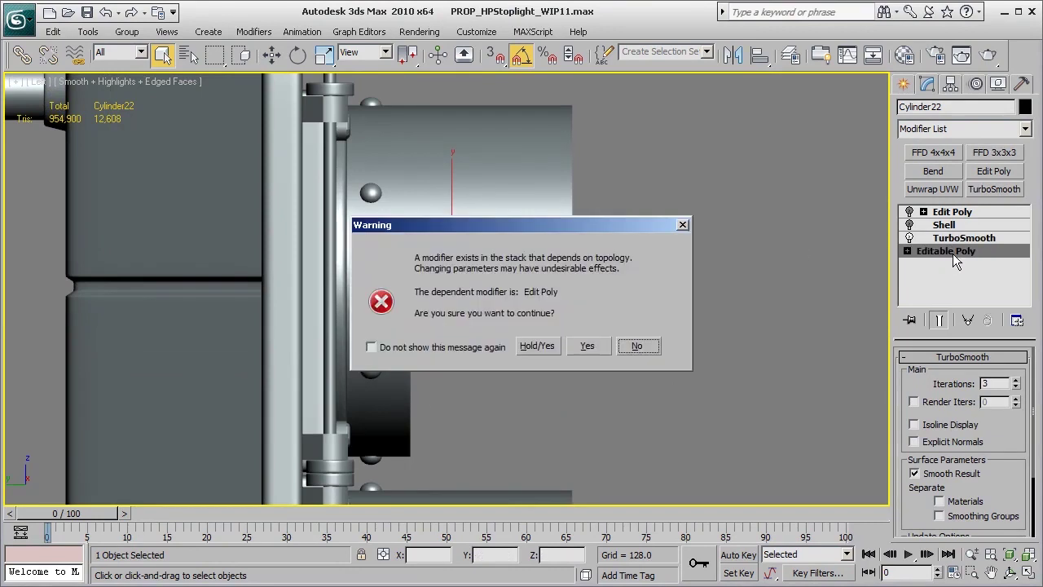
pyautogui.click(579, 346)
pyautogui.moveTo(584, 328); pyautogui.dragTo(578, 327, button='middle')
pyautogui.press('F4')
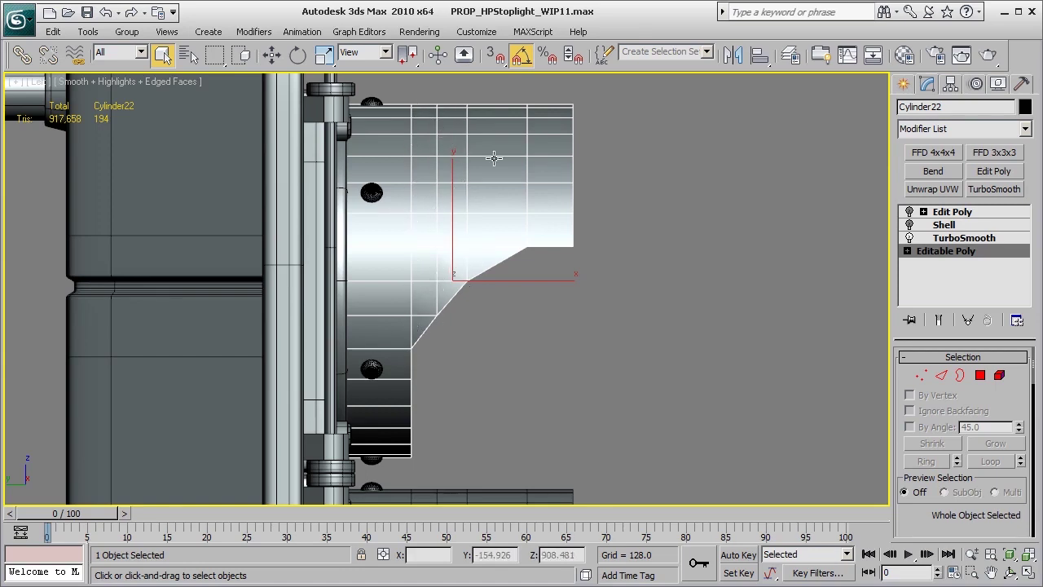
pyautogui.click(939, 238)
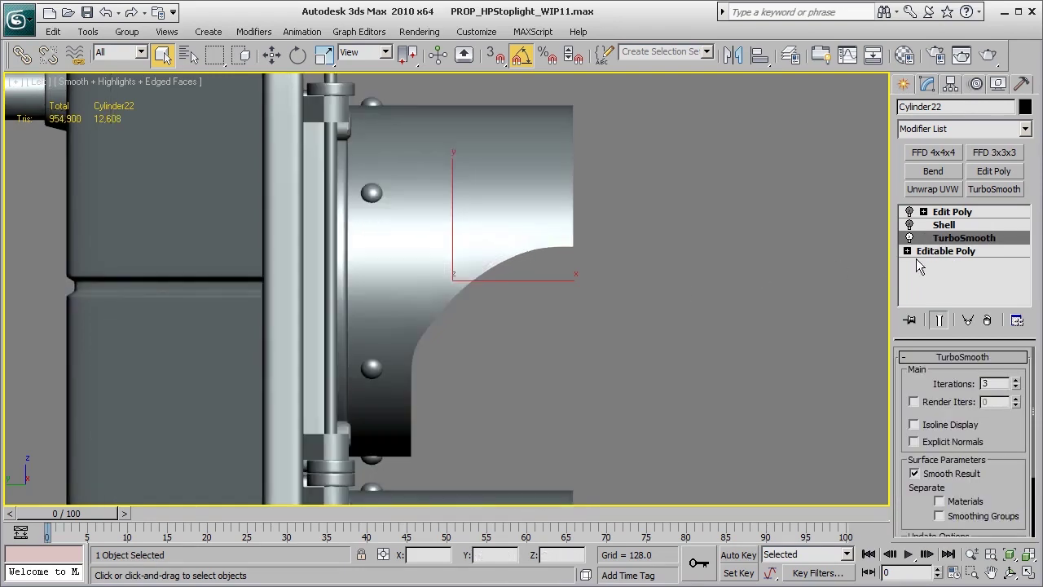
# Step: Move the vertex column just behind the visor's front edge back toward the housing and check the smoothed curve
pyautogui.click(942, 252)
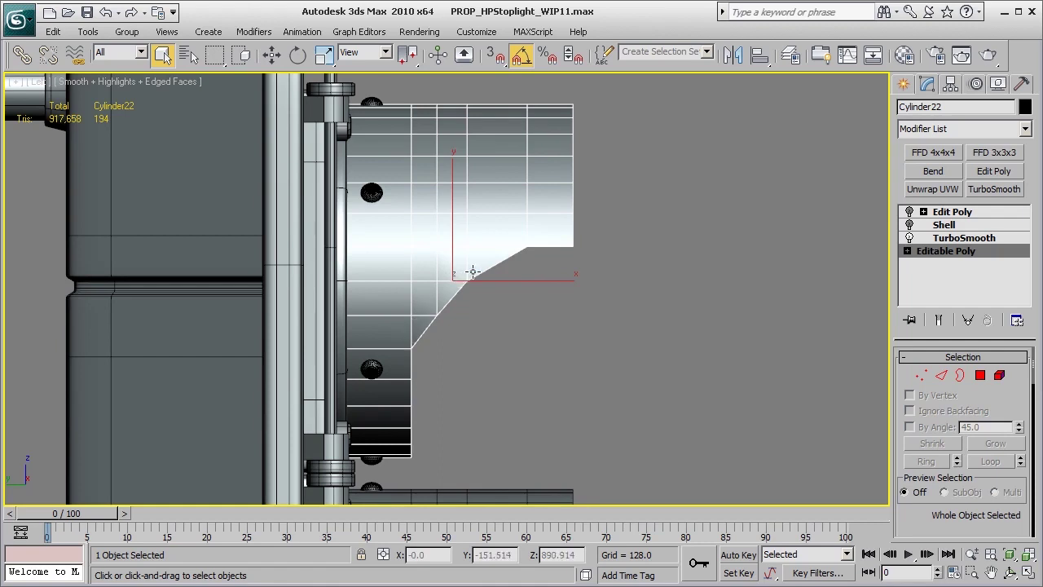
pyautogui.moveTo(553, 246); pyautogui.dragTo(549, 273, button='middle')
pyautogui.press('1')
pyautogui.scroll(3, 565, 225)
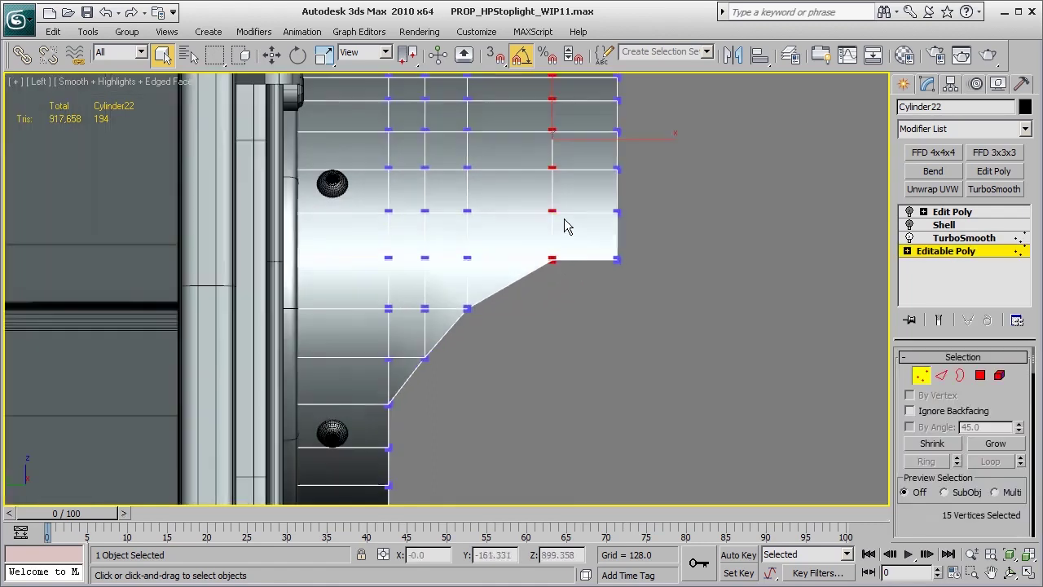
pyautogui.press('w')
pyautogui.moveTo(641, 138); pyautogui.dragTo(618, 138)
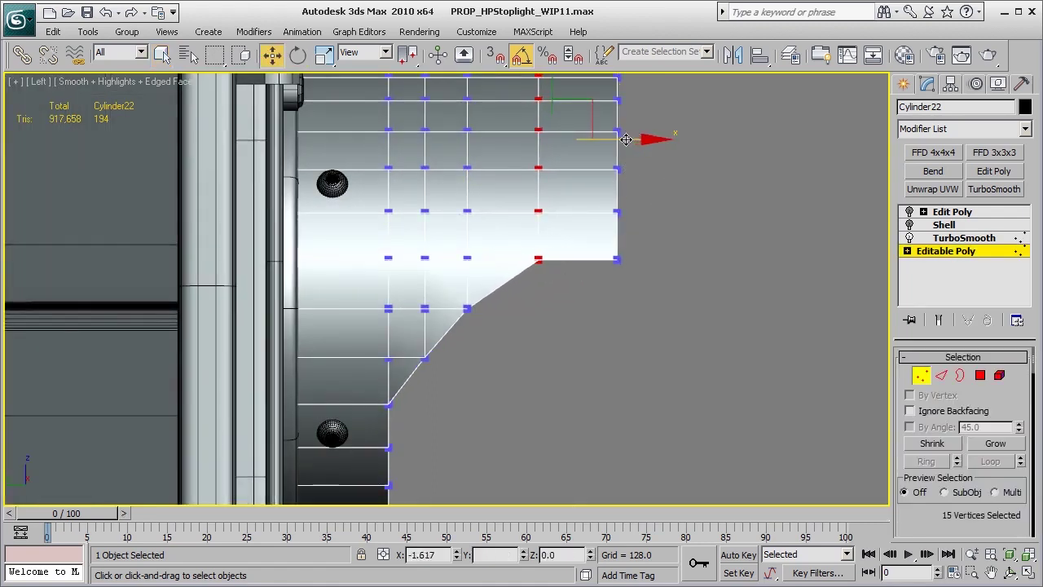
pyautogui.click(945, 251)
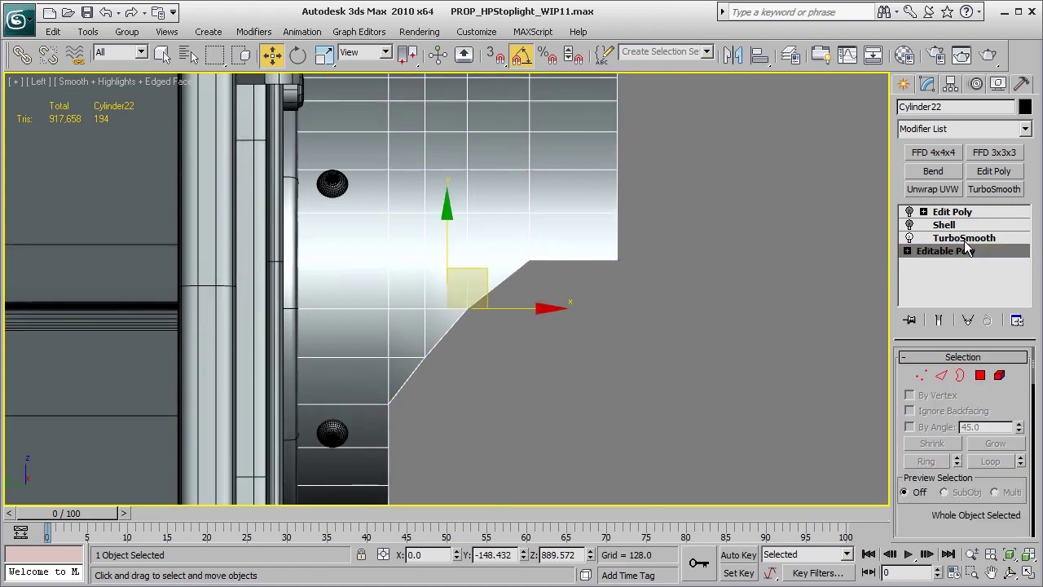
pyautogui.click(964, 237)
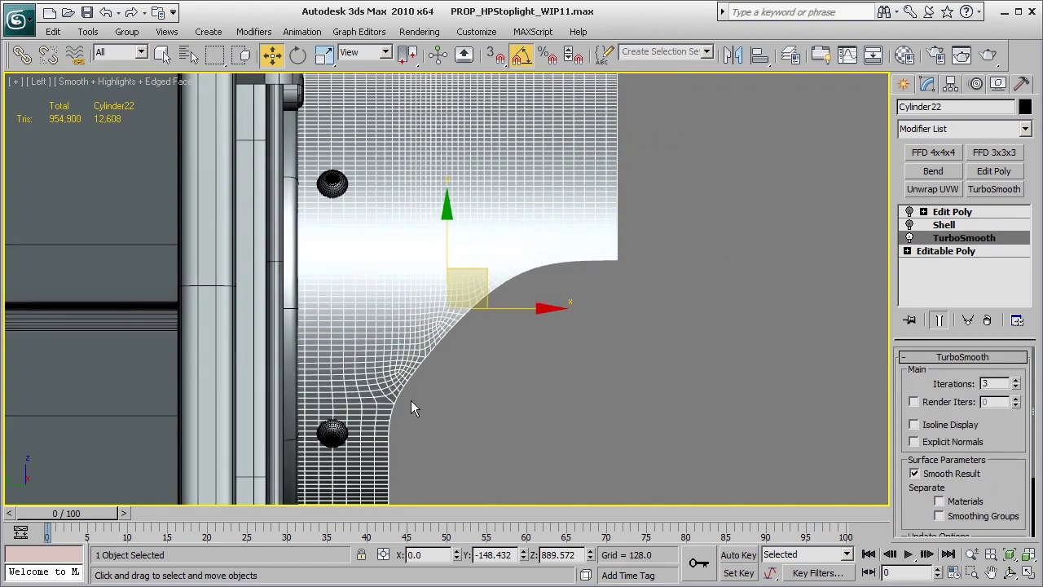
# Step: Shift the same vertex column of the visor's base mesh forward toward the front edge
pyautogui.click(937, 251)
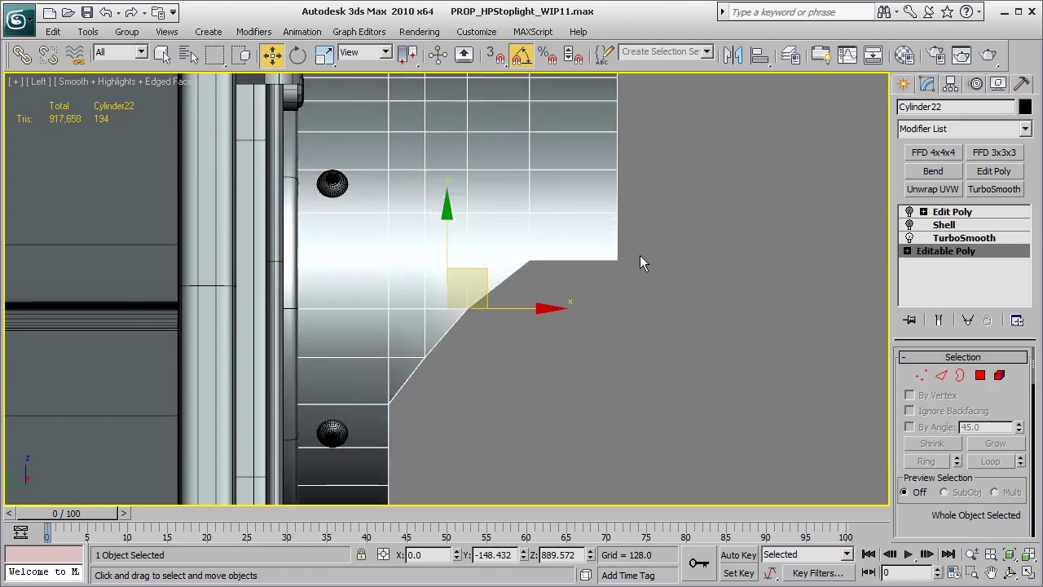
pyautogui.moveTo(604, 231); pyautogui.dragTo(599, 256, button='middle')
pyautogui.press('1')
pyautogui.moveTo(563, 180); pyautogui.dragTo(564, 198, button='middle')
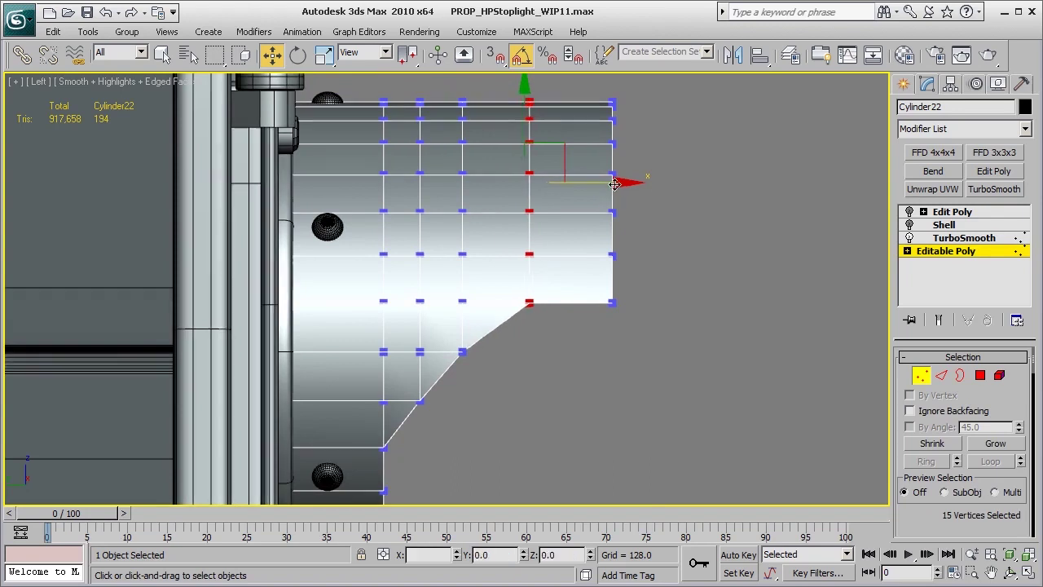
pyautogui.click(949, 251)
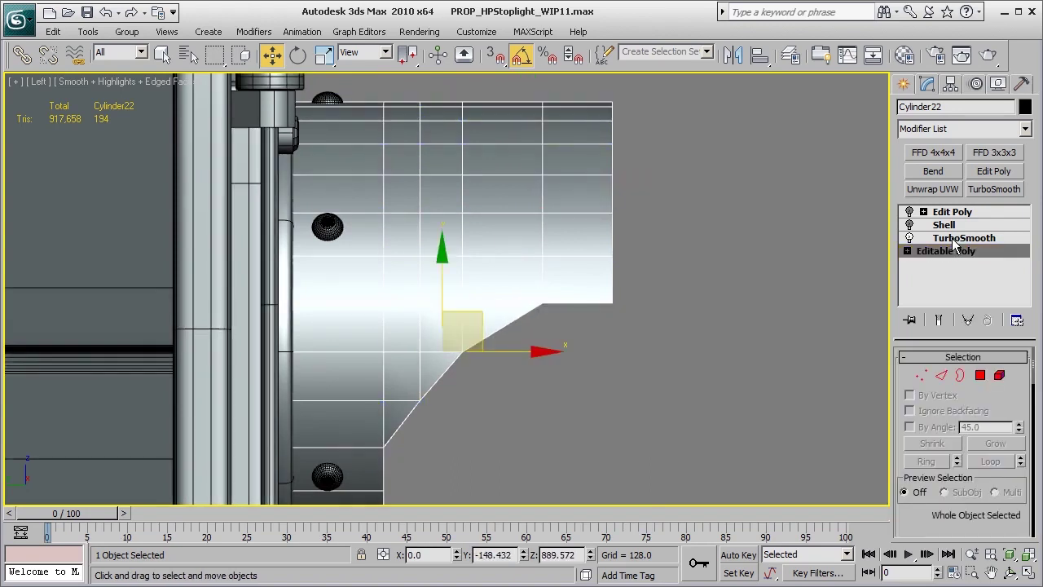
# Step: Delete the TurboSmooth modifier from the visor's stack
pyautogui.rightClick(952, 238)
pyautogui.click(974, 255)
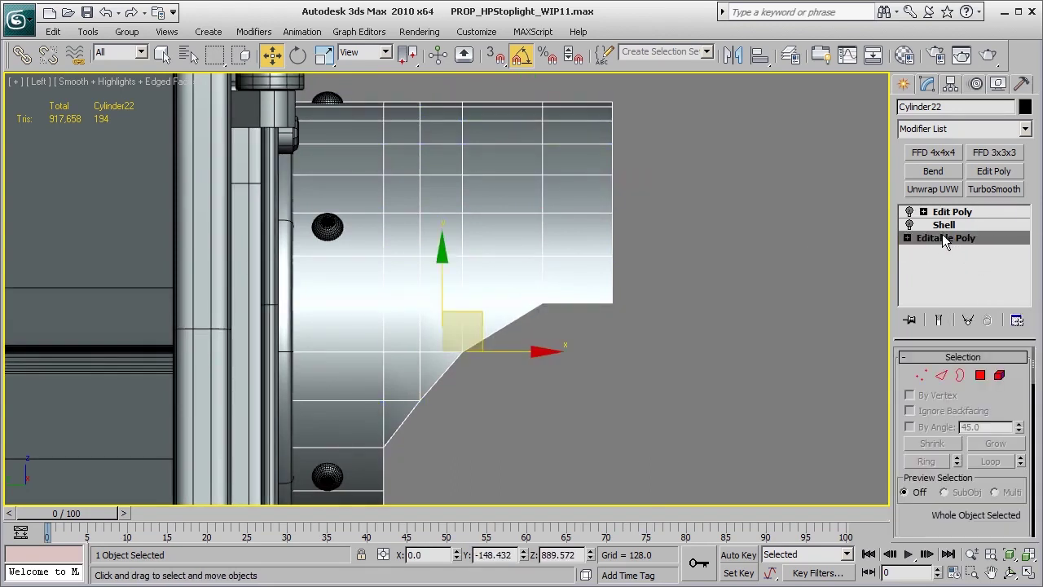
pyautogui.moveTo(648, 332); pyautogui.dragTo(648, 345, button='middle')
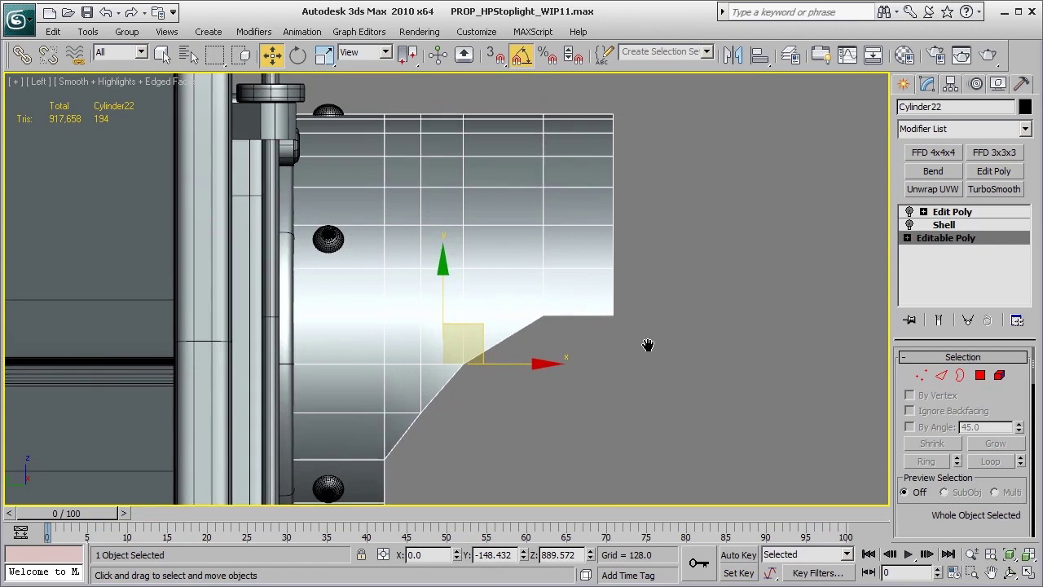
# Step: Turn on the visor's Shell modifier and view its thickness in the Perspective view
pyautogui.click(940, 226)
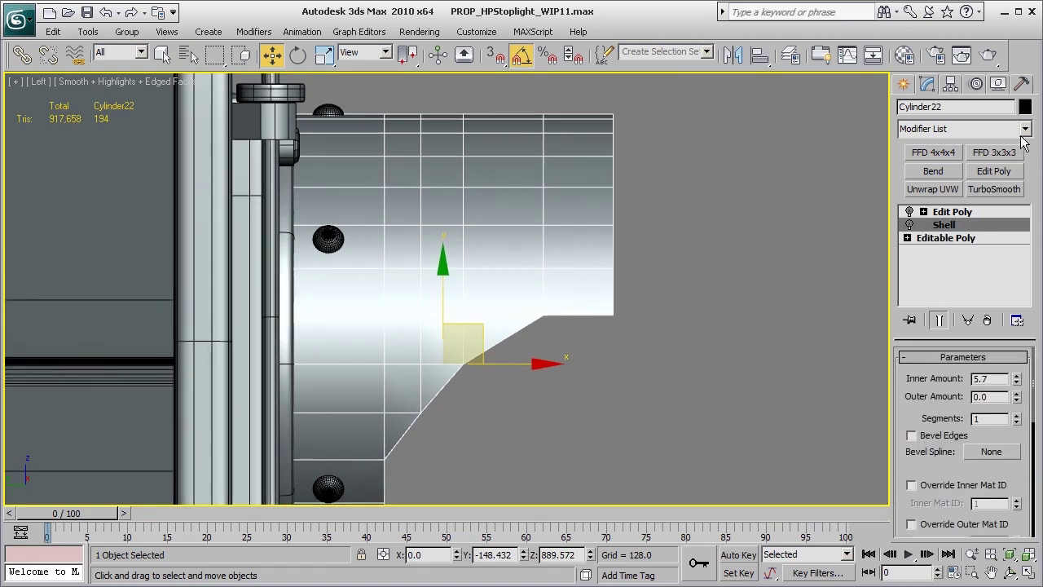
pyautogui.click(1026, 132)
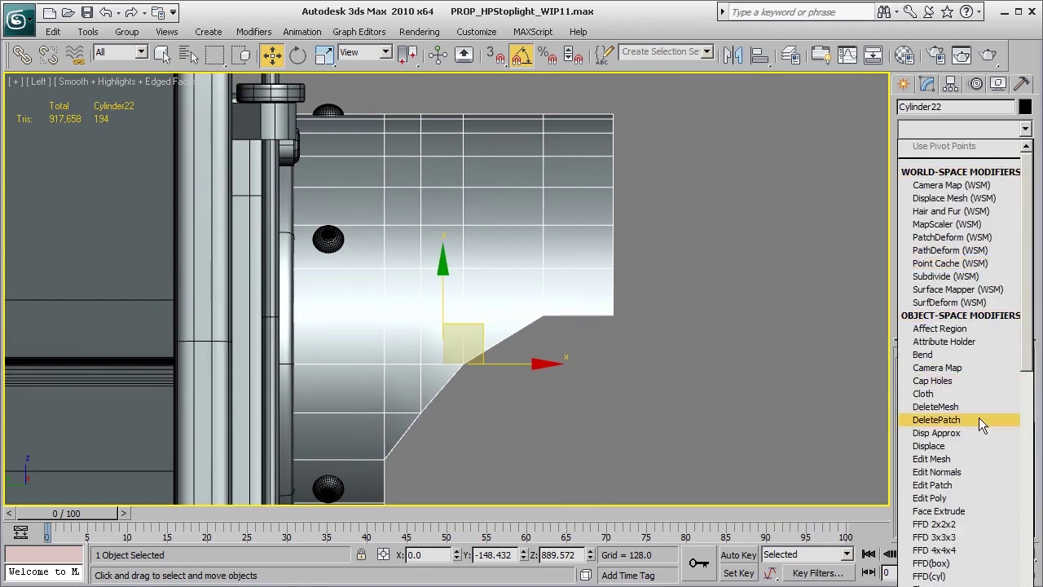
pyautogui.click(653, 29)
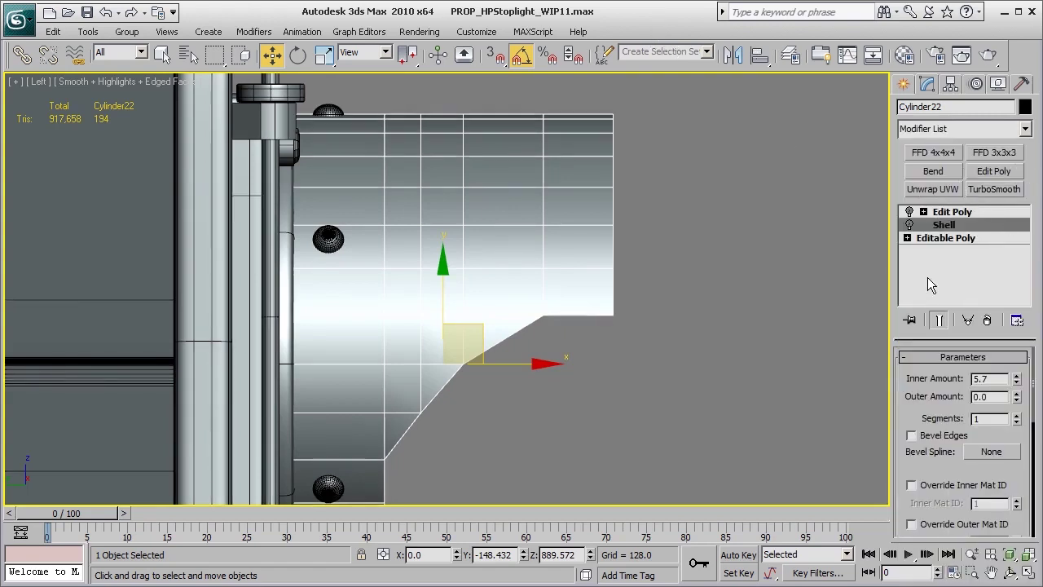
pyautogui.press('p')
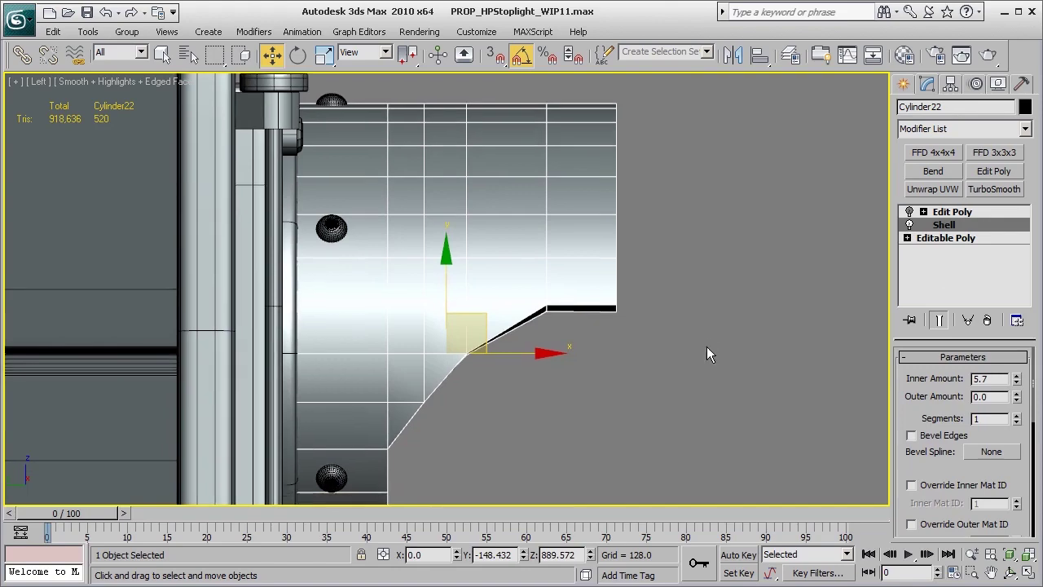
pyautogui.keyDown('alt'); pyautogui.moveTo(673, 357); pyautogui.dragTo(695, 365, button='middle'); pyautogui.keyUp('alt')
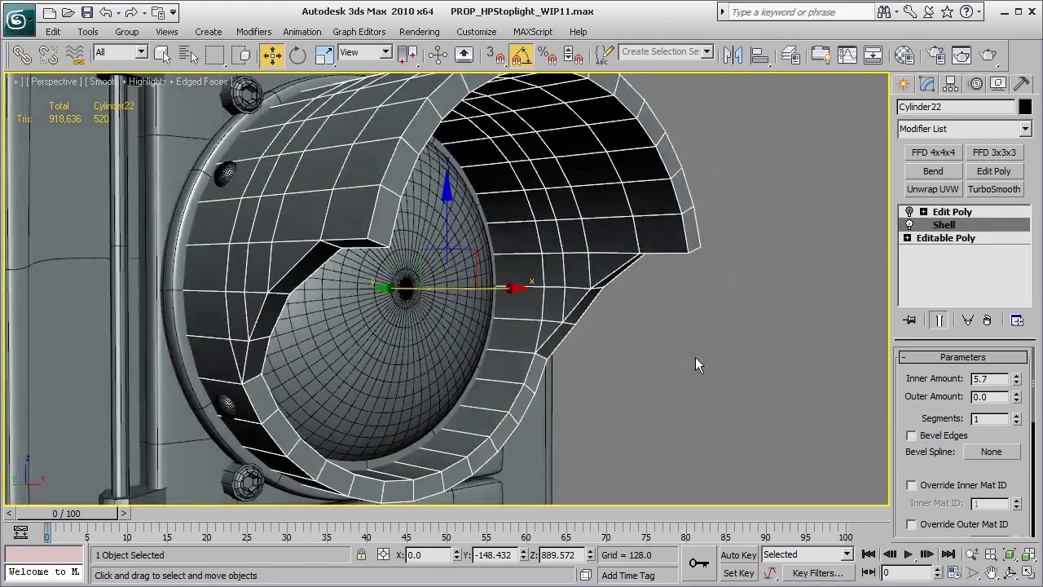
pyautogui.click(910, 225)
pyautogui.click(911, 225)
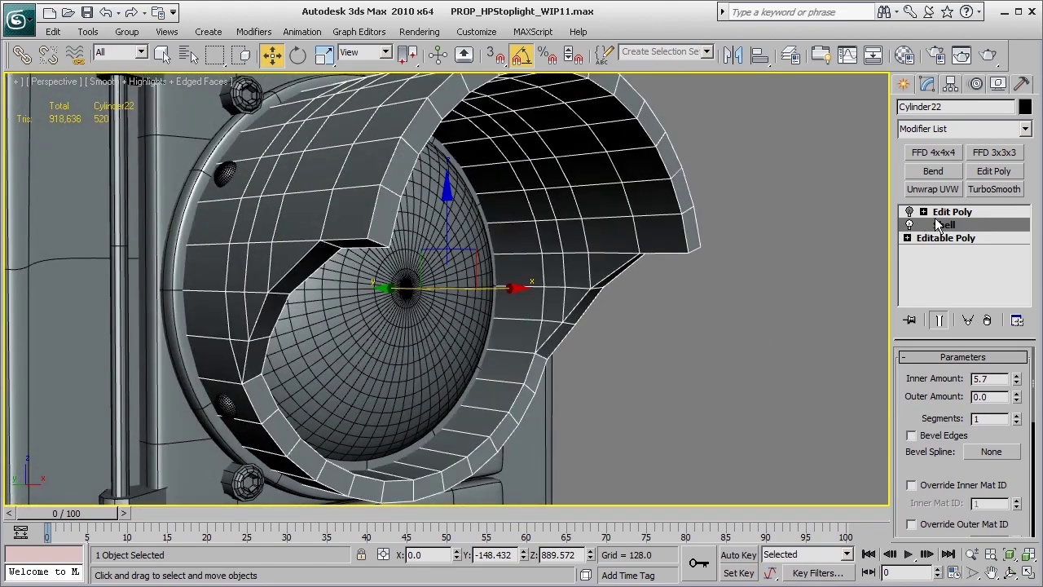
# Step: Reduce the Shell modifier's Inner Amount to 5.2 while checking the visor's rim from the front and side
pyautogui.moveTo(499, 379); pyautogui.dragTo(523, 348, button='middle')
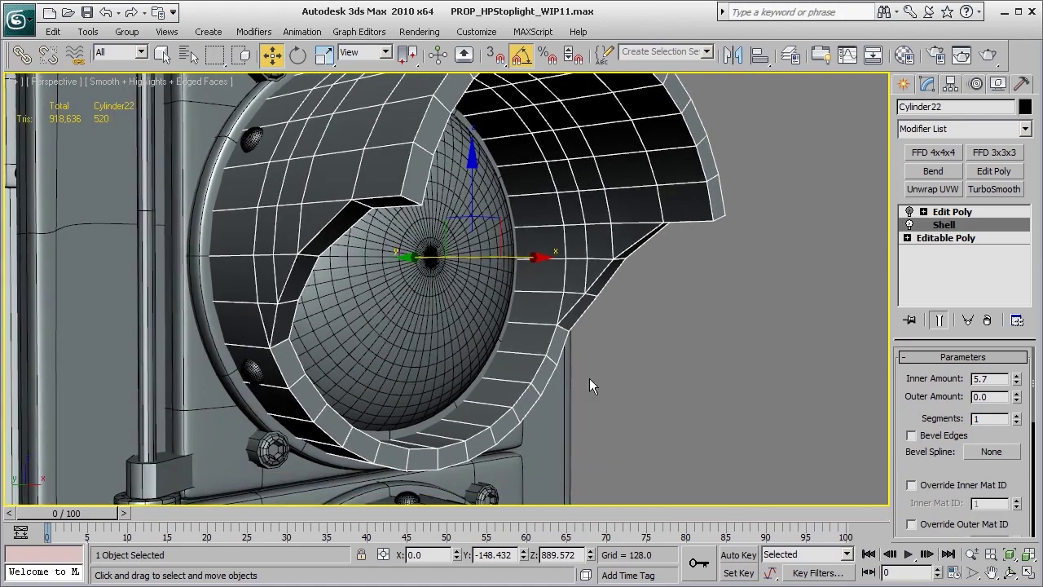
pyautogui.keyDown('alt'); pyautogui.moveTo(590, 379); pyautogui.dragTo(538, 381, button='middle'); pyautogui.keyUp('alt')
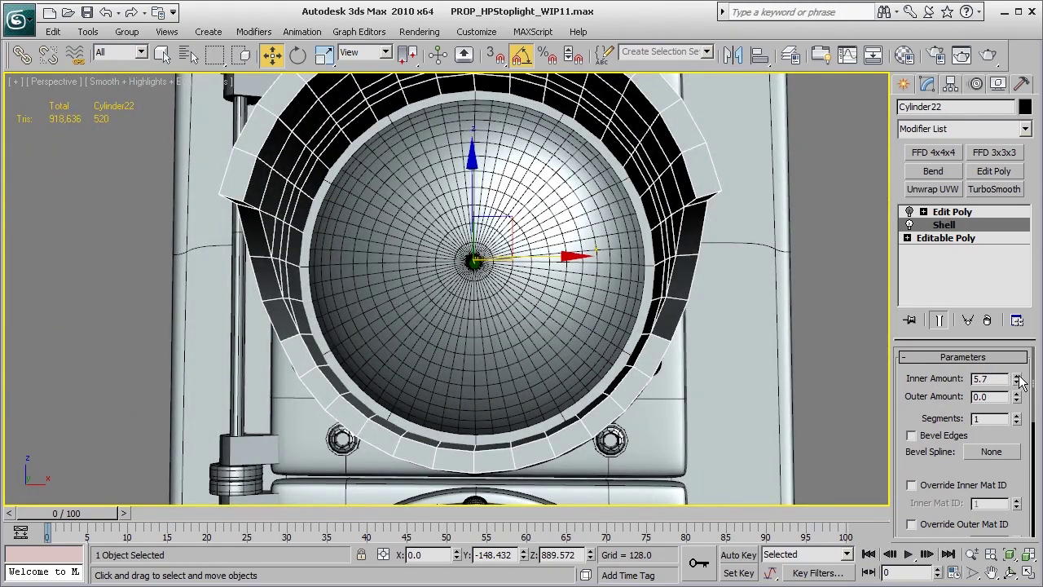
pyautogui.moveTo(1017, 383); pyautogui.dragTo(999, 412)
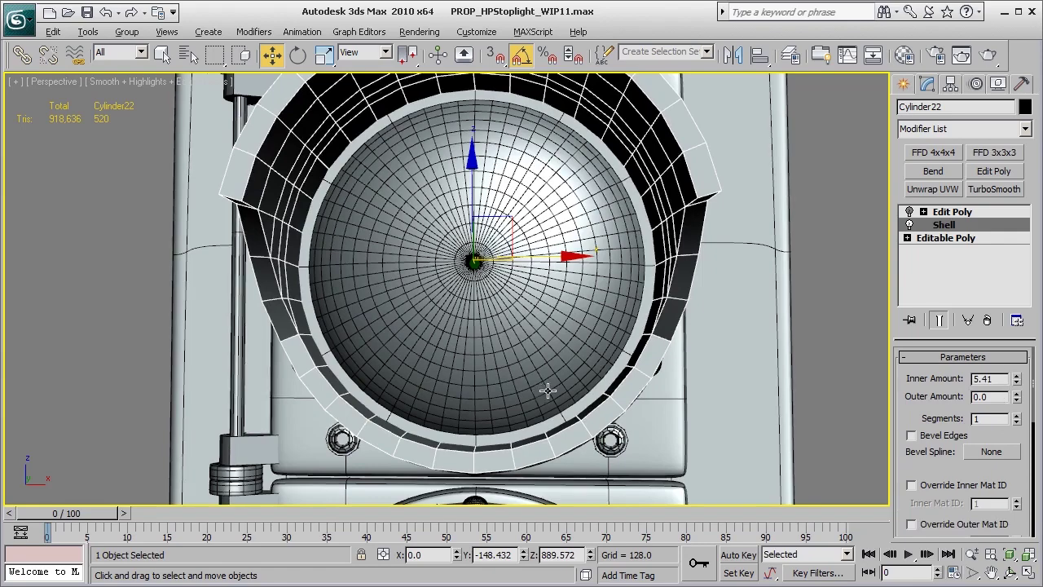
pyautogui.keyDown('alt'); pyautogui.moveTo(551, 389); pyautogui.dragTo(594, 401, button='middle'); pyautogui.keyUp('alt')
pyautogui.moveTo(1016, 383); pyautogui.dragTo(1017, 409)
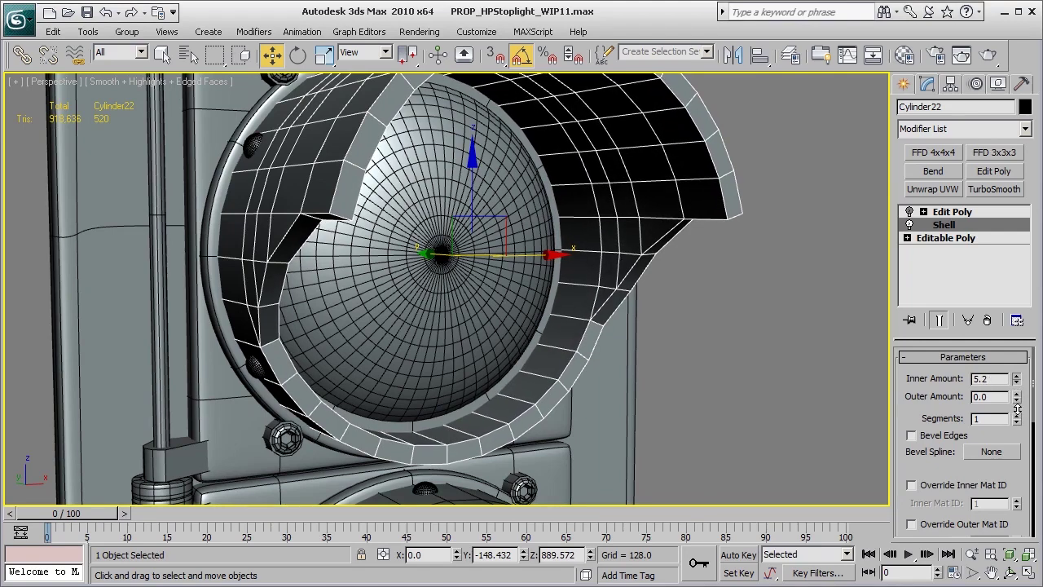
# Step: Delete the Edit Poly modifier above the Shell and make the Shell the active level of the visor's stack
pyautogui.rightClick(954, 210)
pyautogui.click(978, 229)
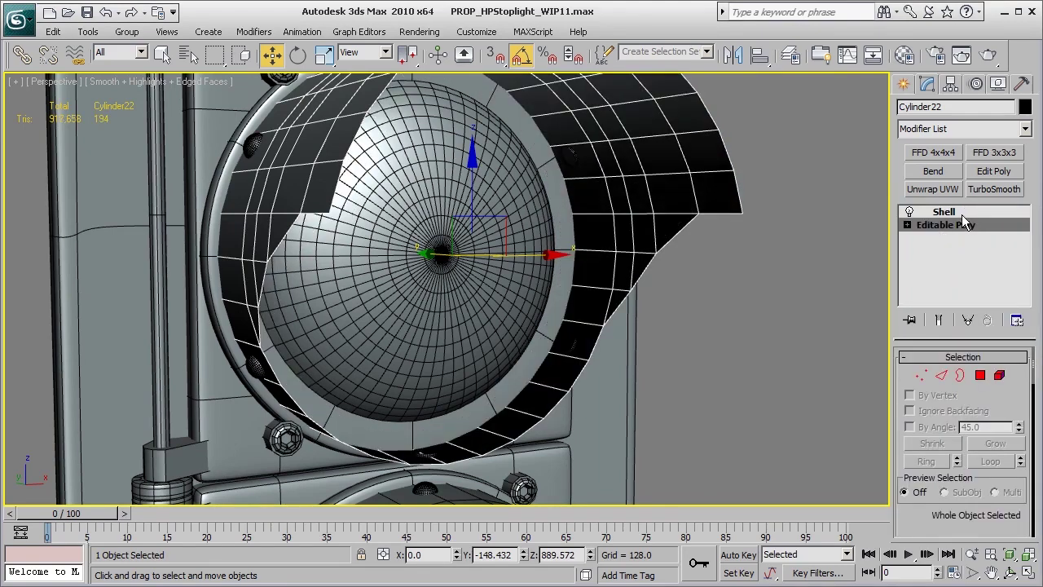
pyautogui.click(941, 212)
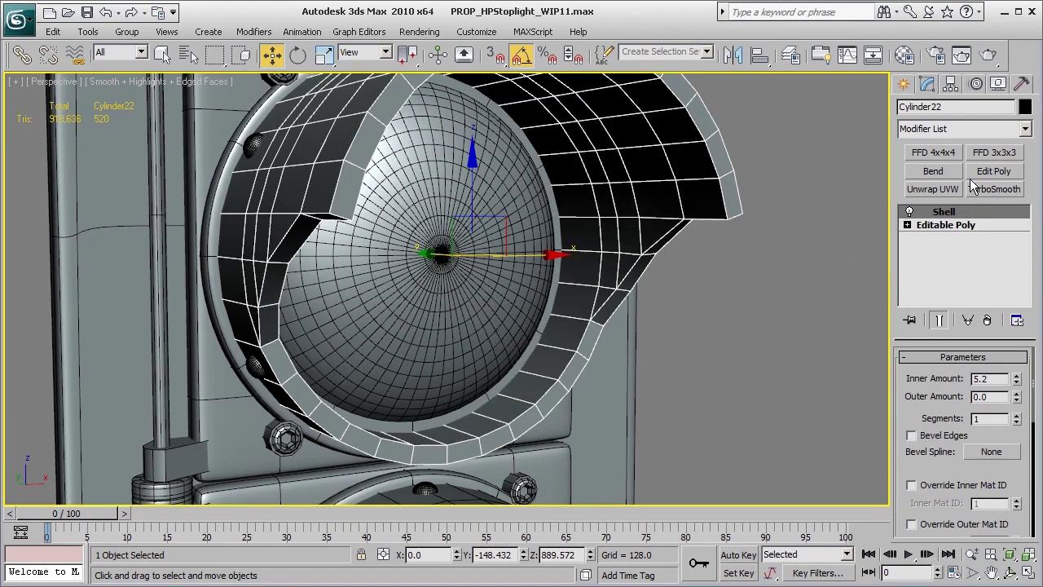
# Step: Add an Edit Poly modifier above the Shell on the visor and switch to its Edge level
pyautogui.click(993, 172)
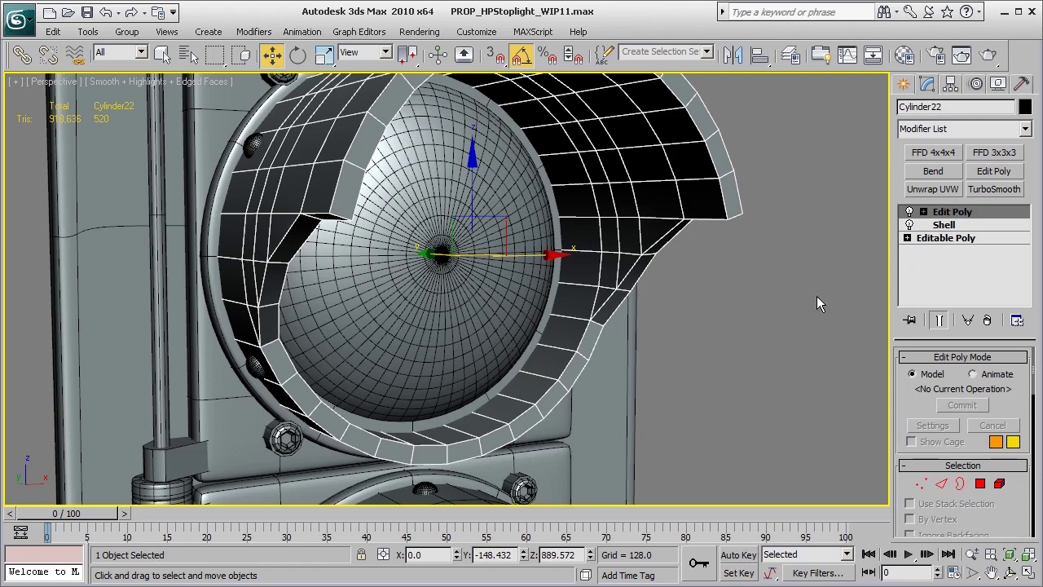
pyautogui.moveTo(1015, 390); pyautogui.dragTo(1015, 369)
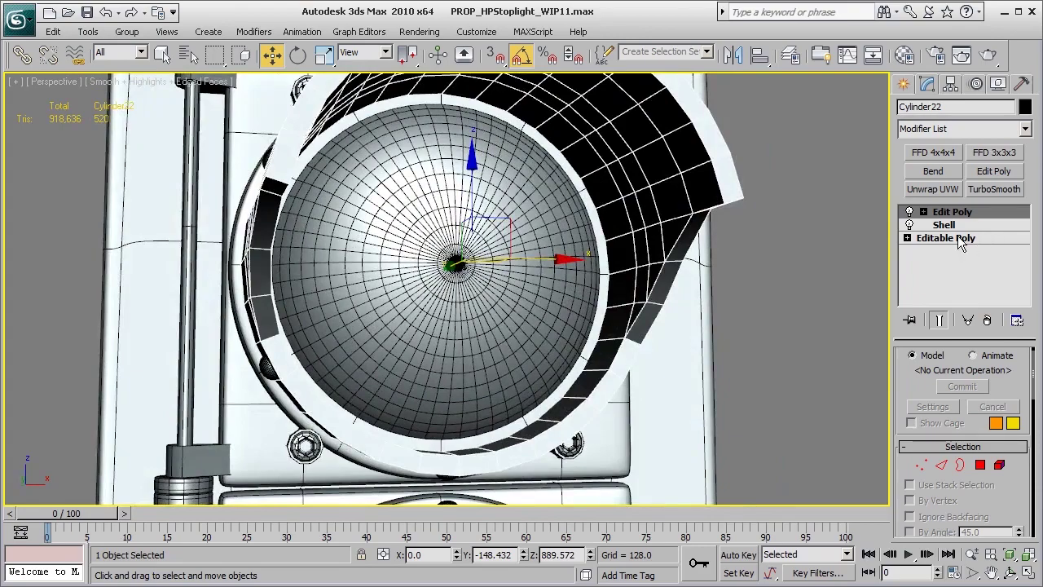
pyautogui.keyDown('alt'); pyautogui.moveTo(759, 290); pyautogui.dragTo(813, 309, button='middle'); pyautogui.keyUp('alt')
pyautogui.click(941, 465)
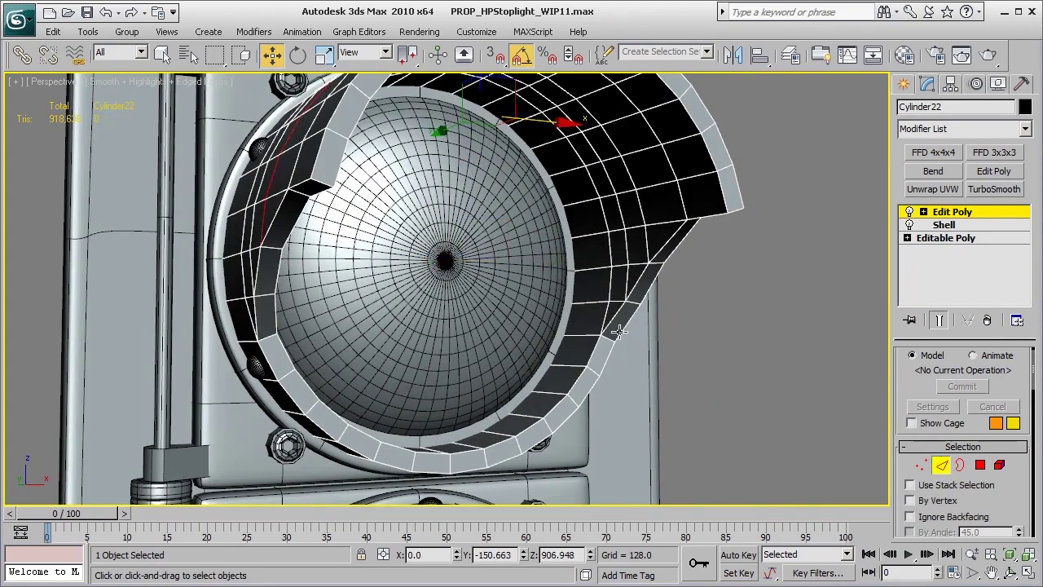
# Step: Select the ring of short edges that cross the thickness of the visor's rim and cut-out
pyautogui.moveTo(453, 229); pyautogui.dragTo(479, 335, button='middle')
pyautogui.scroll(3, 468, 311)
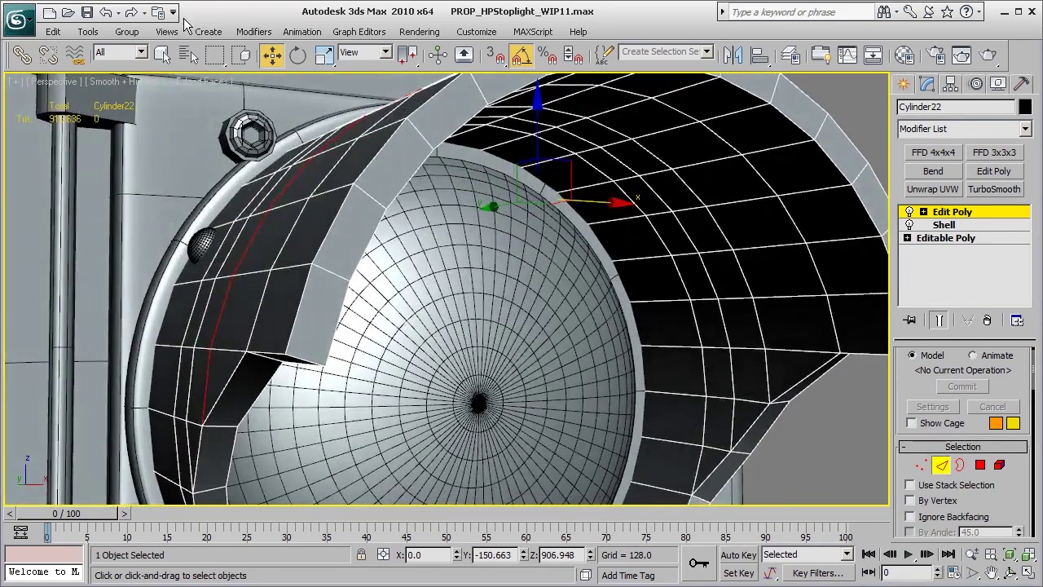
pyautogui.click(164, 55)
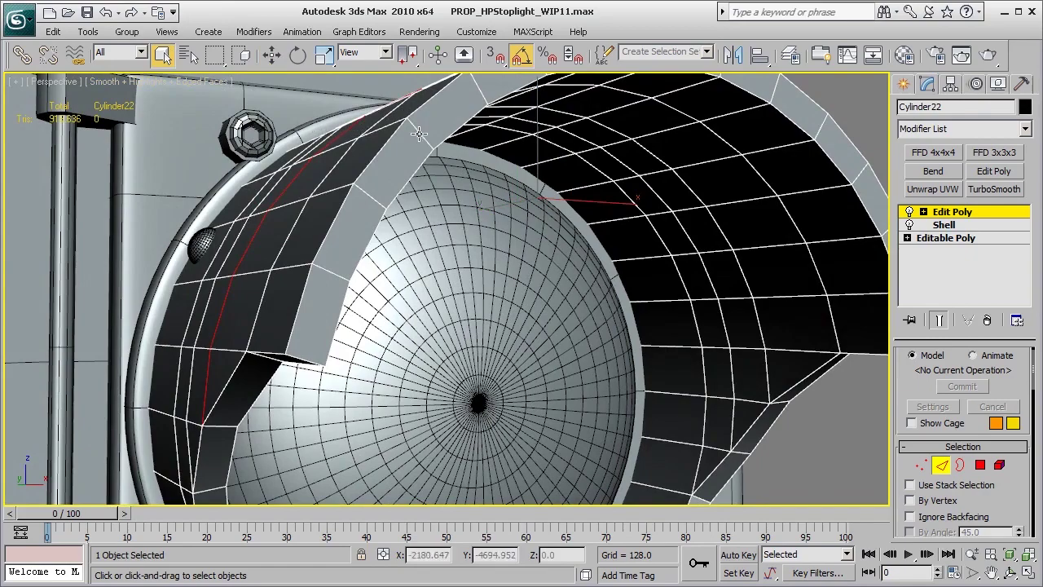
pyautogui.moveTo(635, 317); pyautogui.dragTo(625, 304, button='middle')
pyautogui.scroll(-3, 626, 299)
pyautogui.moveTo(669, 361); pyautogui.dragTo(566, 343, button='middle')
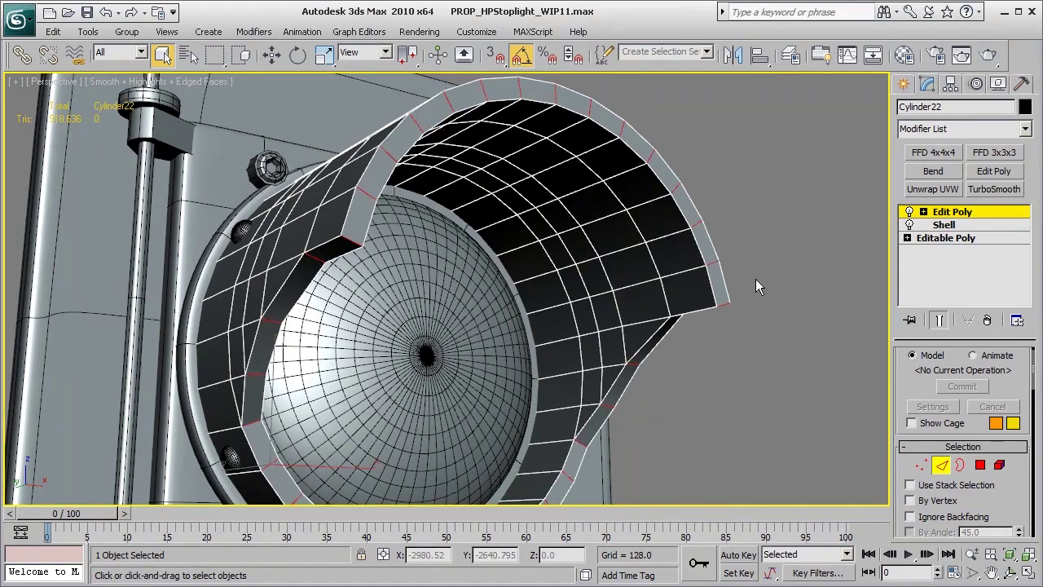
pyautogui.moveTo(698, 393); pyautogui.dragTo(637, 304, button='middle')
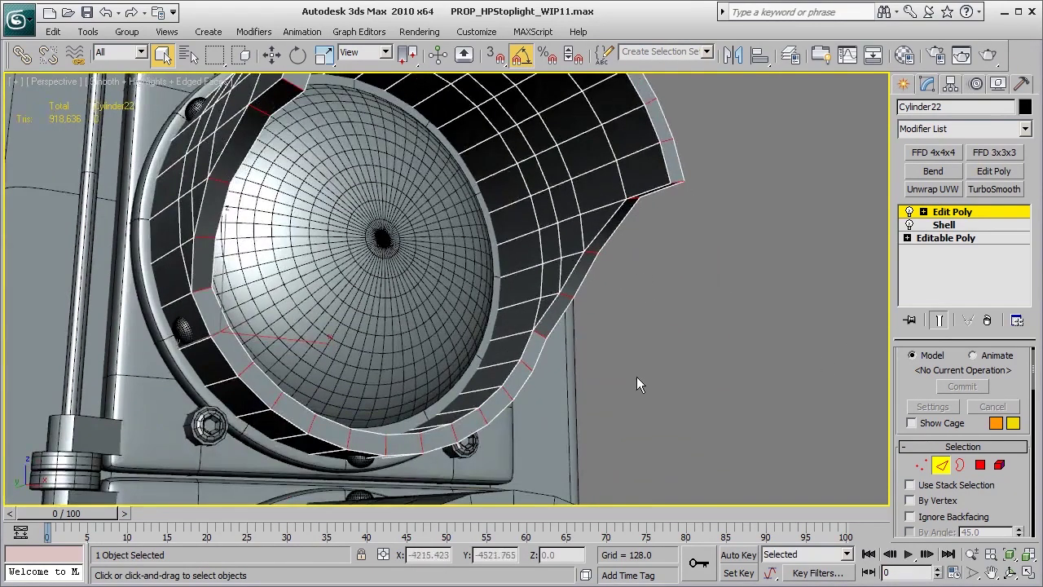
pyautogui.keyDown('alt'); pyautogui.moveTo(637, 376); pyautogui.dragTo(530, 373, button='middle'); pyautogui.keyUp('alt')
pyautogui.press('w')
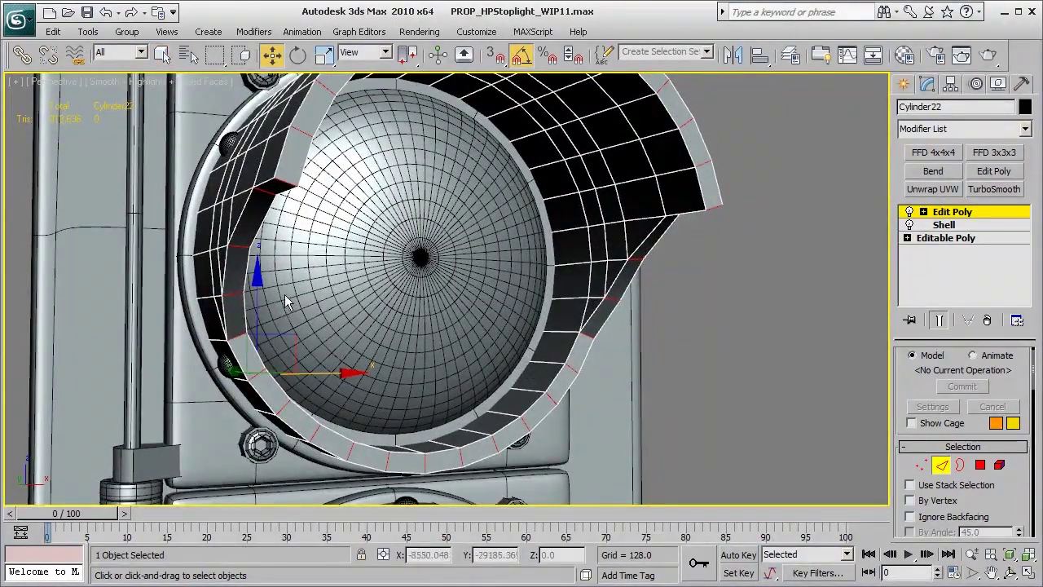
pyautogui.press('q')
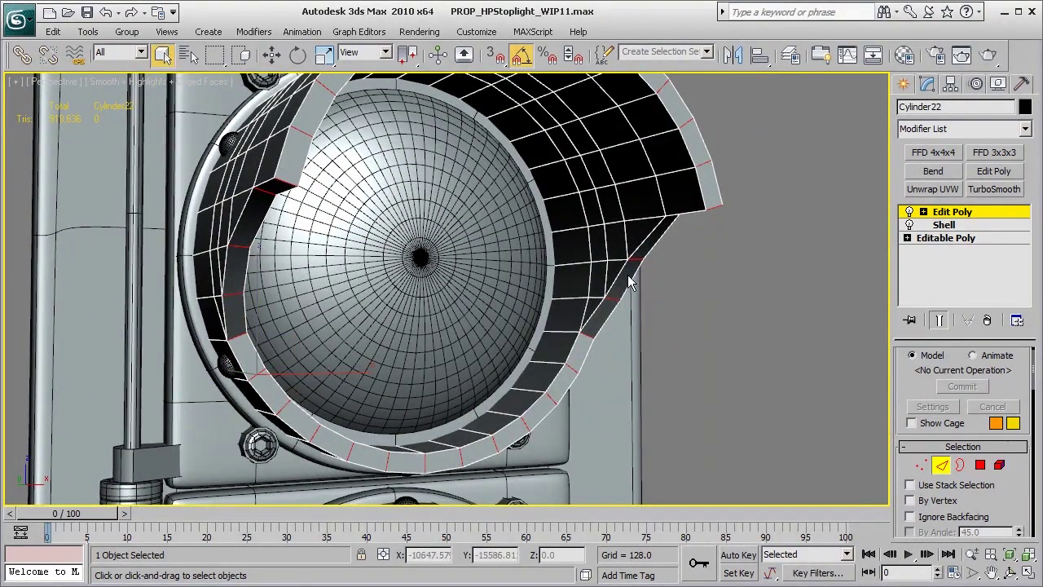
pyautogui.keyDown('alt'); pyautogui.moveTo(646, 336); pyautogui.dragTo(555, 324, button='middle'); pyautogui.keyUp('alt')
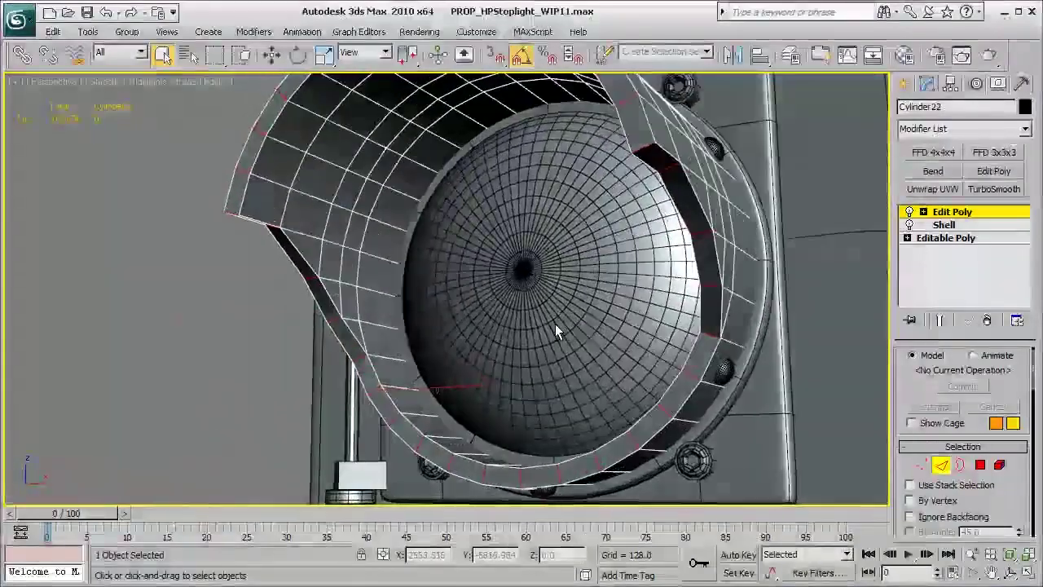
pyautogui.moveTo(692, 349); pyautogui.dragTo(669, 372, button='middle')
pyautogui.click(463, 54)
pyautogui.hotkey('shift', 's')
pyautogui.press('w')
pyautogui.press('q')
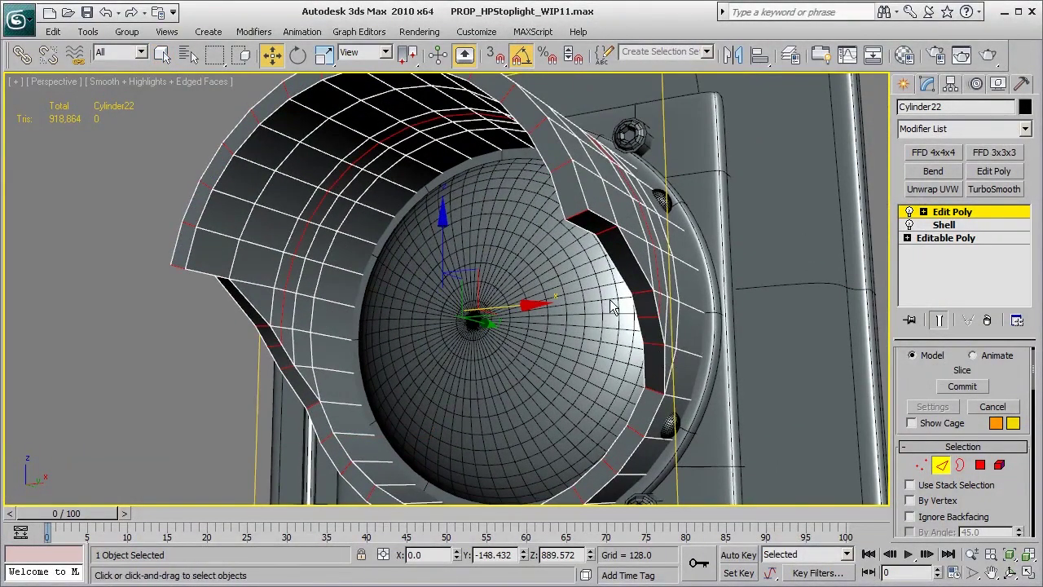
pyautogui.click(465, 59)
pyautogui.moveTo(501, 339); pyautogui.dragTo(529, 334, button='middle')
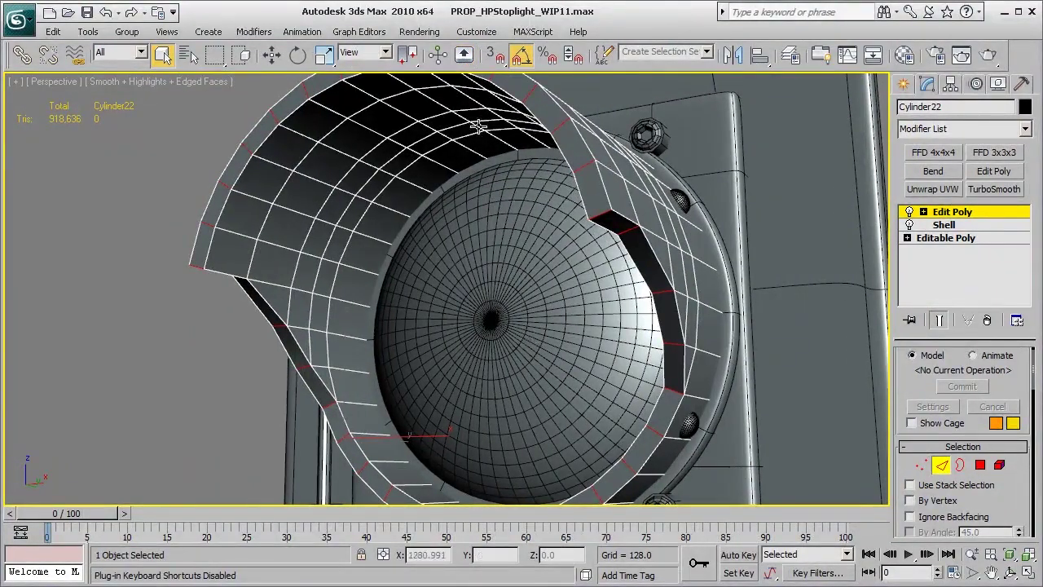
pyautogui.keyDown('alt'); pyautogui.moveTo(479, 126); pyautogui.dragTo(440, 351, button='middle'); pyautogui.keyUp('alt')
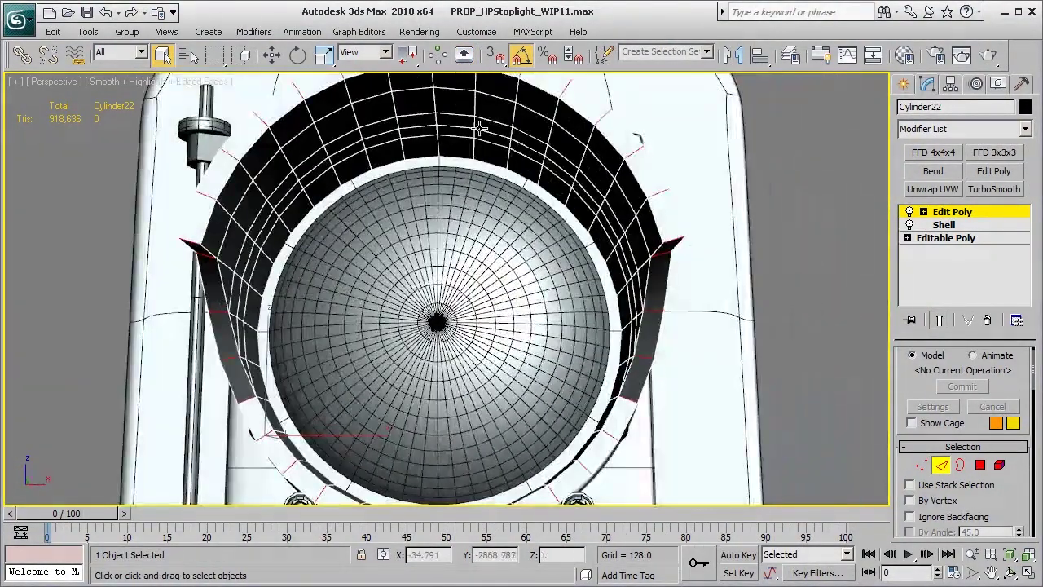
pyautogui.click(464, 55)
pyautogui.keyDown('alt'); pyautogui.moveTo(456, 310); pyautogui.dragTo(489, 334, button='middle'); pyautogui.keyUp('alt')
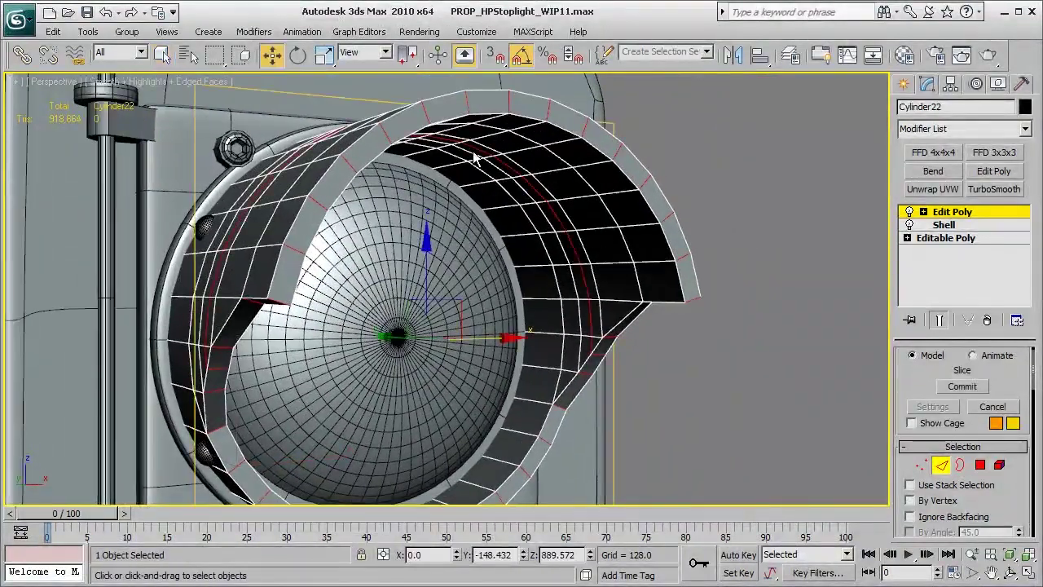
pyautogui.click(466, 57)
pyautogui.moveTo(561, 296); pyautogui.dragTo(562, 323, button='middle')
pyautogui.moveTo(587, 251); pyautogui.dragTo(514, 317, button='middle')
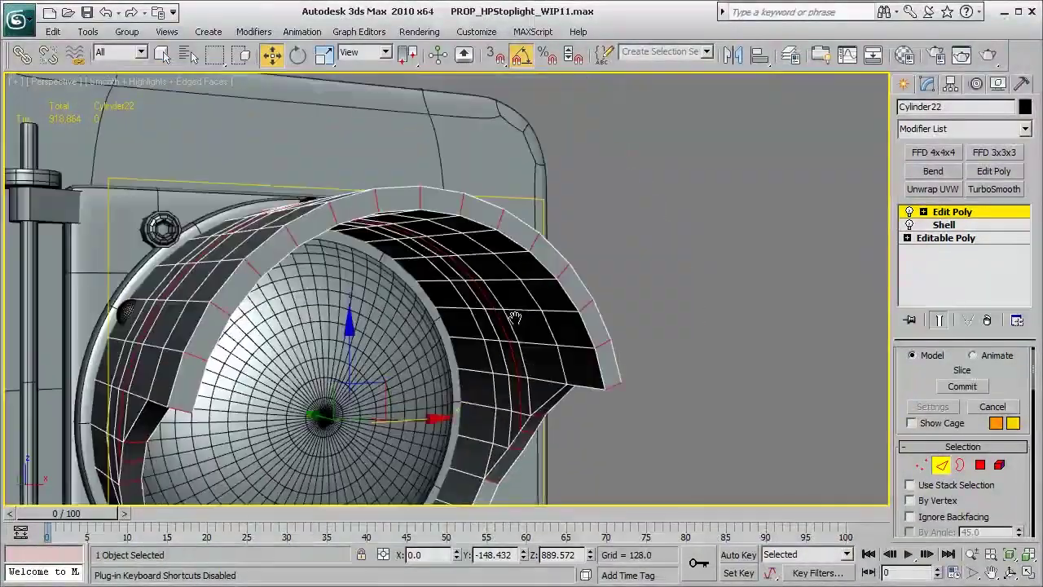
pyautogui.scroll(3, 518, 297)
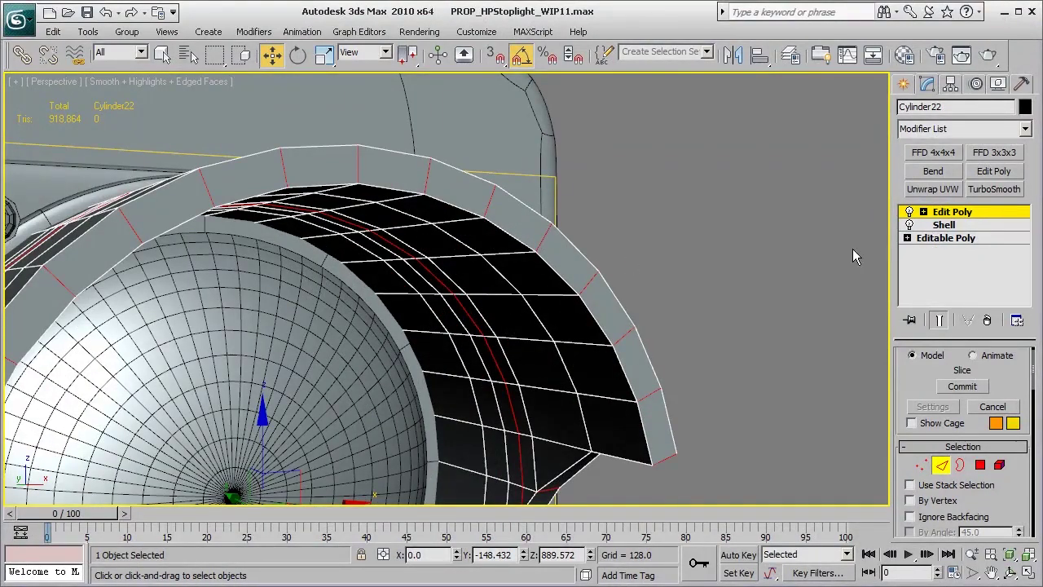
pyautogui.moveTo(583, 371); pyautogui.dragTo(620, 358, button='middle')
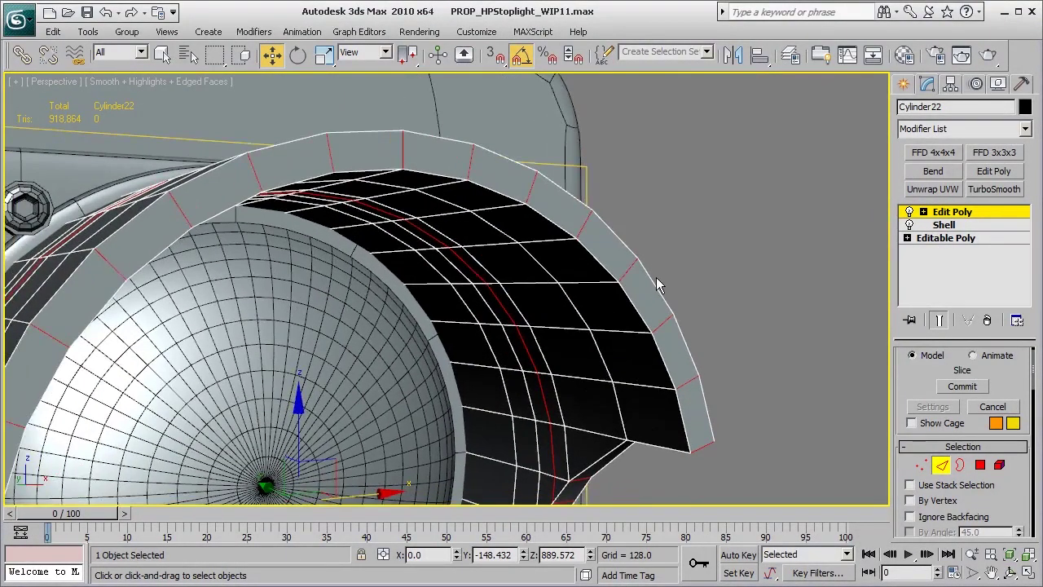
pyautogui.hotkey('ctrl', 'z')
# Step: Connect the selected rim edges with 2 segments and a pinch of 30 to add support loops
pyautogui.keyDown('alt'); pyautogui.moveTo(530, 416); pyautogui.dragTo(463, 266, button='middle'); pyautogui.keyUp('alt')
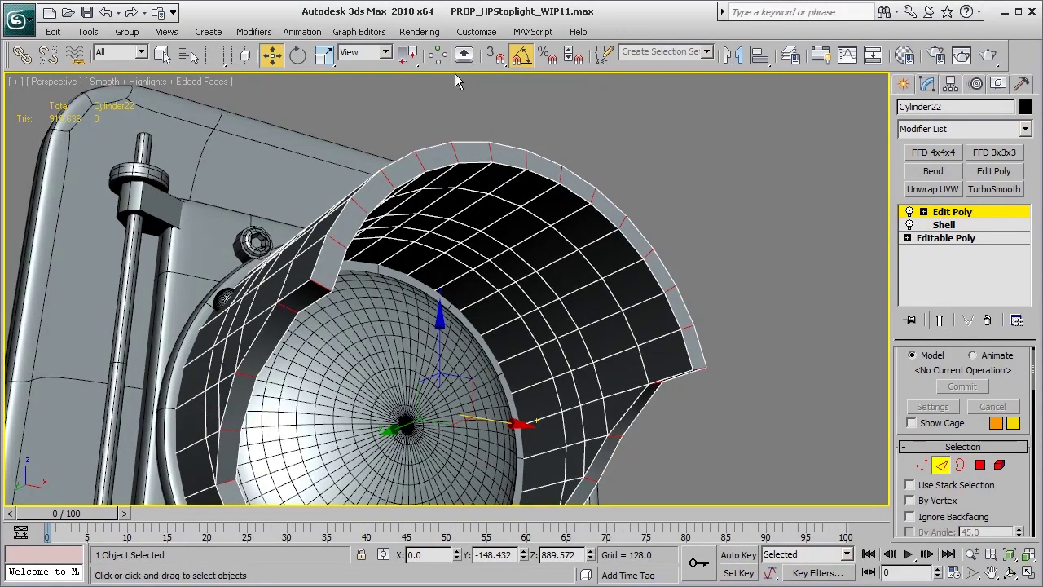
pyautogui.moveTo(466, 304); pyautogui.dragTo(429, 304, button='middle')
pyautogui.click(163, 55)
pyautogui.moveTo(383, 373); pyautogui.dragTo(536, 210, button='middle')
pyautogui.keyDown('alt'); pyautogui.moveTo(538, 306); pyautogui.dragTo(559, 333, button='middle'); pyautogui.keyUp('alt')
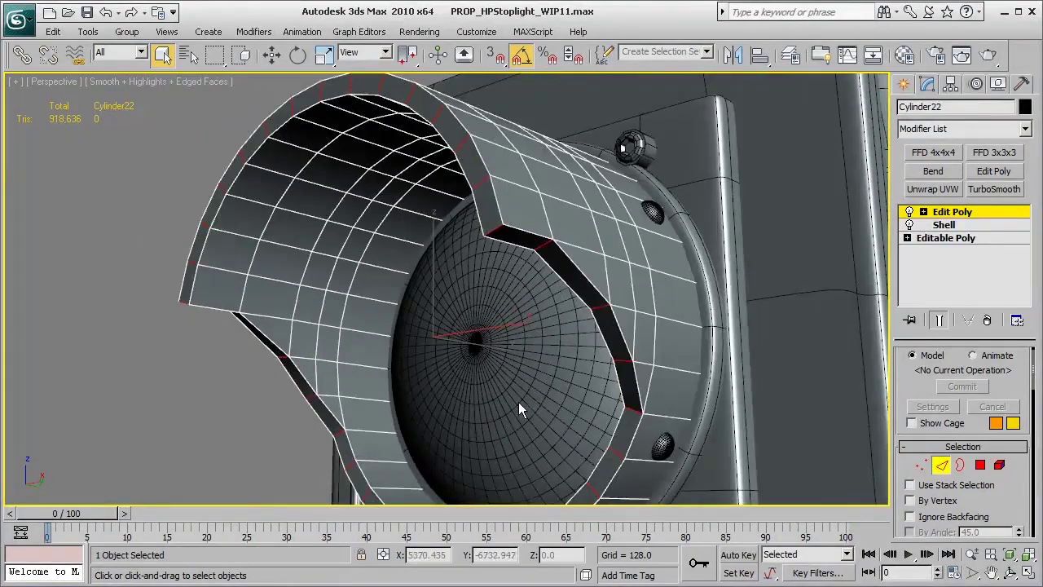
pyautogui.keyDown('alt'); pyautogui.moveTo(518, 401); pyautogui.dragTo(454, 295, button='middle'); pyautogui.keyUp('alt')
pyautogui.rightClick(457, 296)
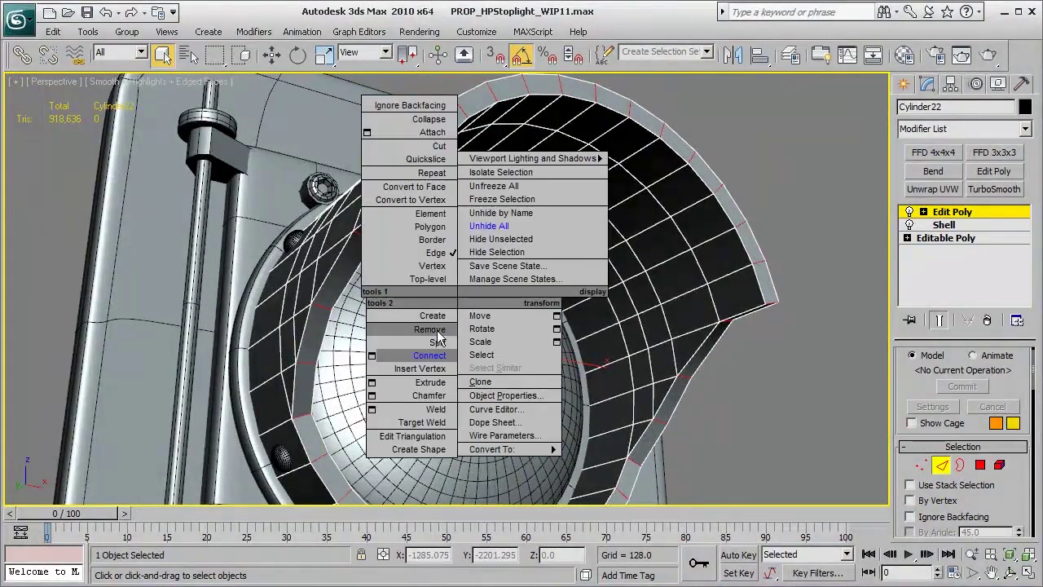
pyautogui.click(371, 355)
pyautogui.keyDown('alt'); pyautogui.moveTo(375, 361); pyautogui.dragTo(354, 398, button='middle'); pyautogui.keyUp('alt')
pyautogui.scroll(3, 413, 303)
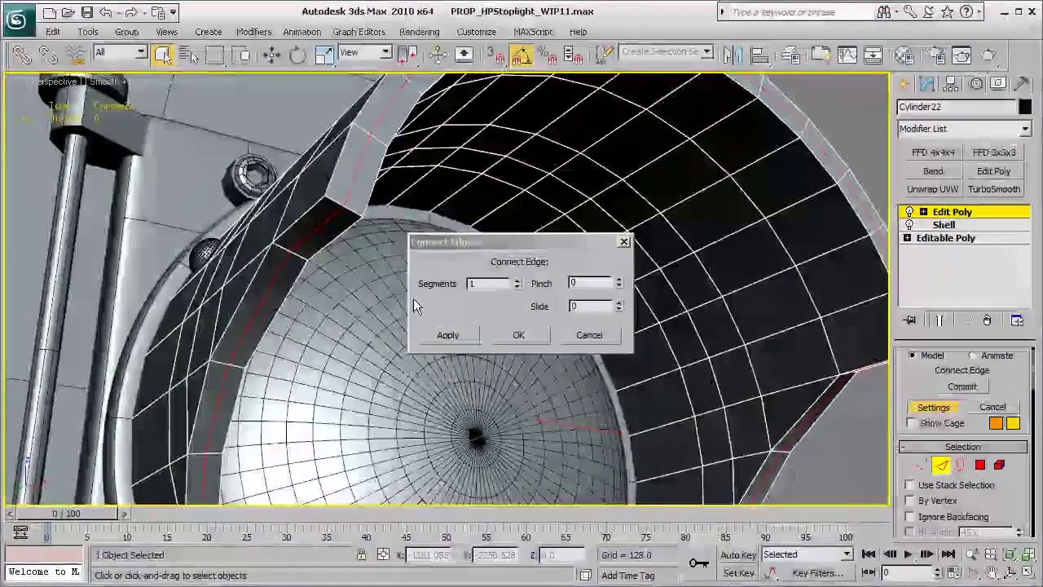
pyautogui.click(517, 278)
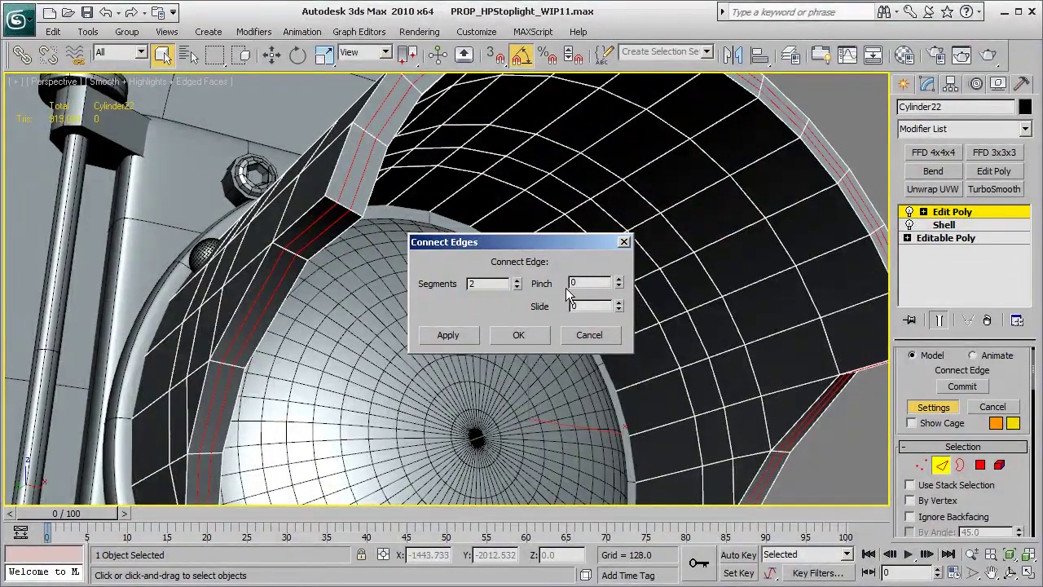
pyautogui.moveTo(618, 281); pyautogui.dragTo(577, 261)
pyautogui.click(526, 336)
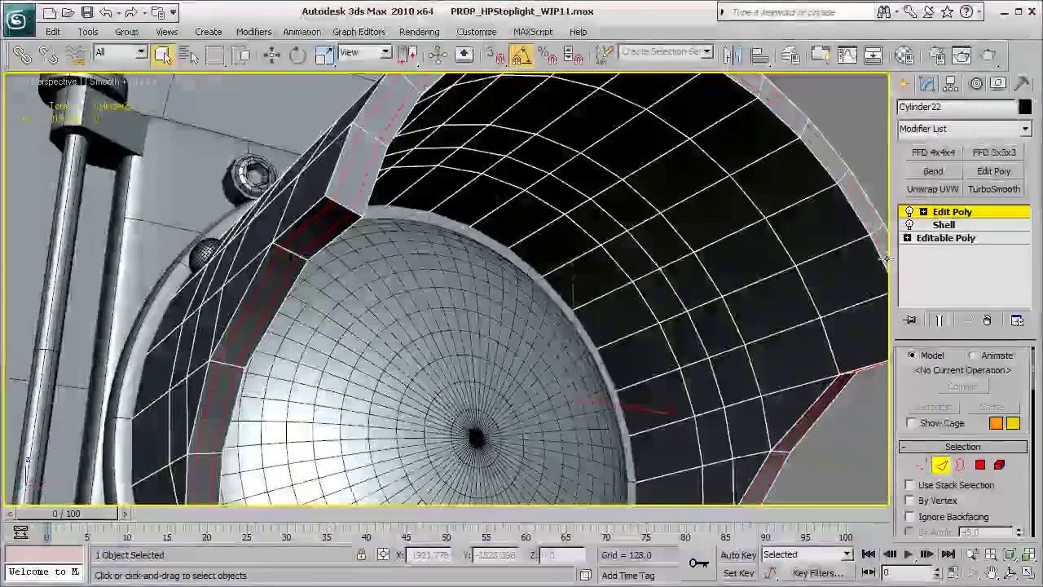
# Step: Add a TurboSmooth modifier to the visor with 3 iterations and Isoline Display turned on
pyautogui.click(958, 205)
pyautogui.click(993, 188)
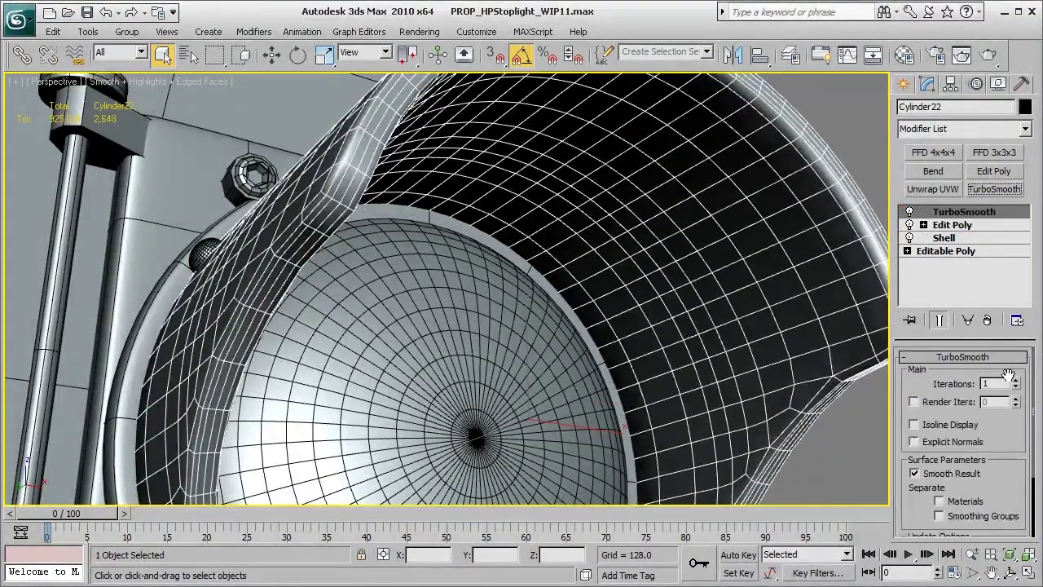
pyautogui.click(1016, 380)
pyautogui.click(1015, 380)
pyautogui.click(943, 427)
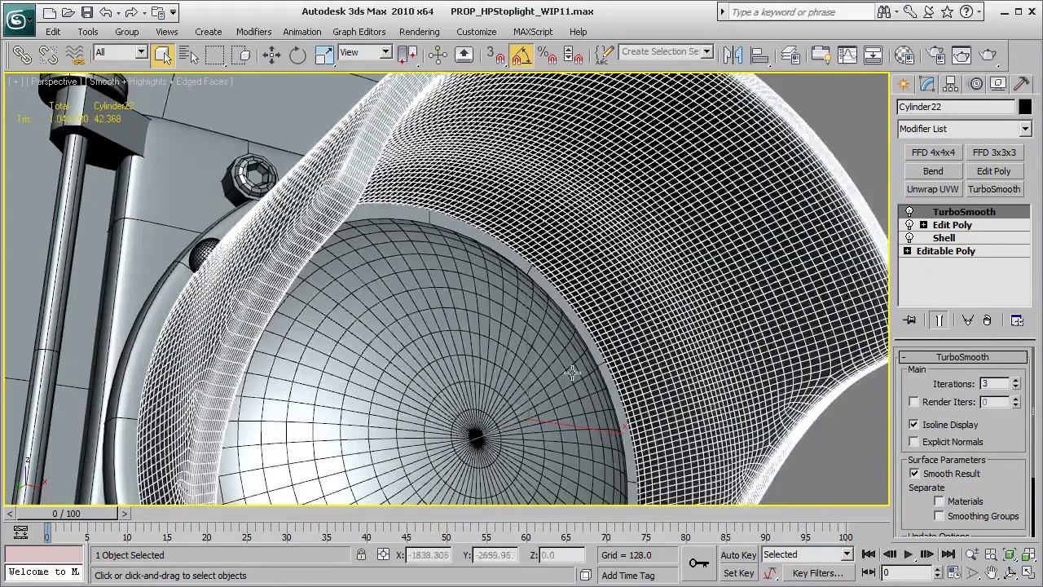
# Step: Turn off the edged faces display, save the scene and inspect the smoothed visor
pyautogui.keyDown('alt'); pyautogui.moveTo(572, 373); pyautogui.dragTo(576, 359, button='middle'); pyautogui.keyUp('alt')
pyautogui.press('F4')
pyautogui.hotkey('ctrl', 's')
pyautogui.scroll(-2, 489, 349)
pyautogui.keyDown('alt'); pyautogui.moveTo(445, 349); pyautogui.dragTo(527, 345, button='middle'); pyautogui.keyUp('alt')
pyautogui.scroll(3, 549, 377)
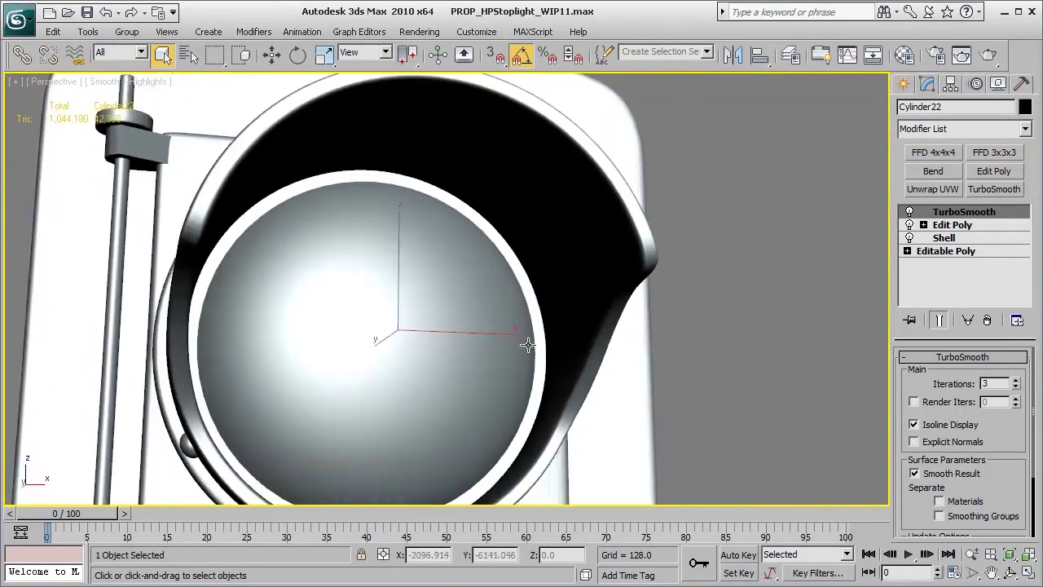
# Step: Return to the visor's Edit Poly level, display edged faces again and turn off the end result of the stack
pyautogui.click(948, 229)
pyautogui.keyDown('alt'); pyautogui.moveTo(540, 326); pyautogui.dragTo(586, 332, button='middle'); pyautogui.keyUp('alt')
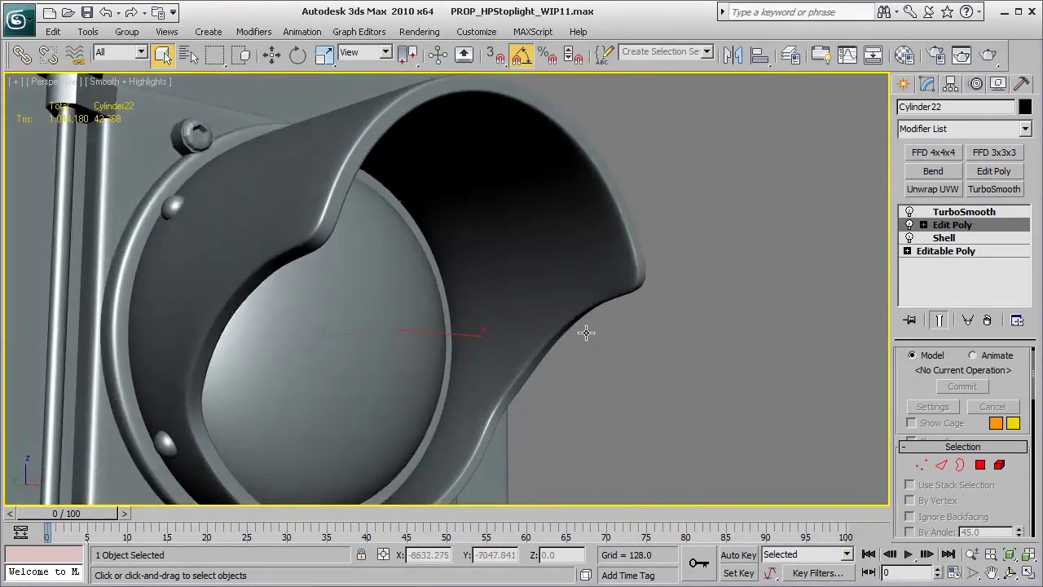
pyautogui.press('F4')
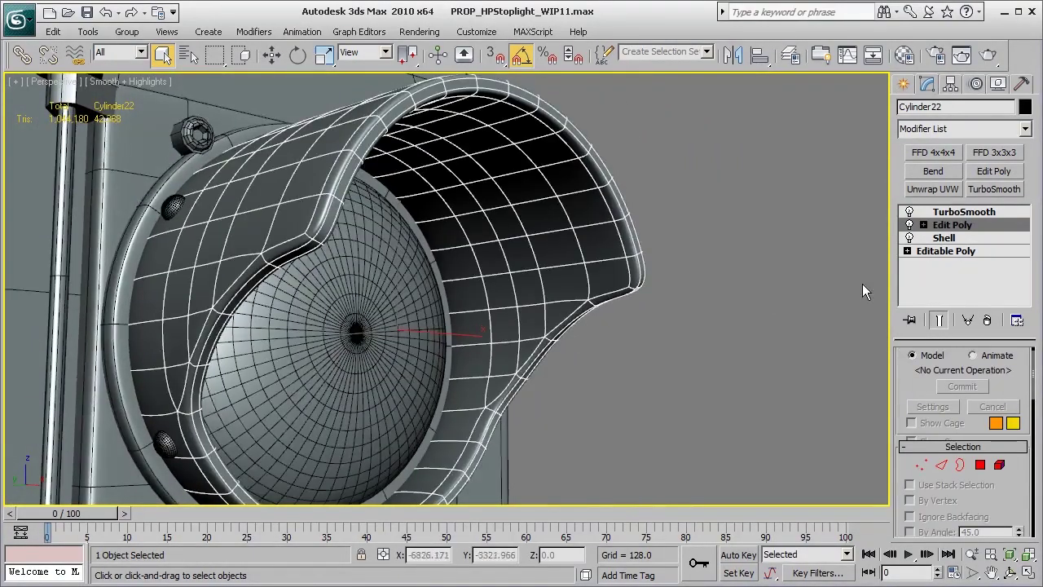
pyautogui.click(943, 326)
pyautogui.keyDown('alt'); pyautogui.moveTo(560, 374); pyautogui.dragTo(568, 361, button='middle'); pyautogui.keyUp('alt')
pyautogui.click(943, 320)
pyautogui.click(941, 321)
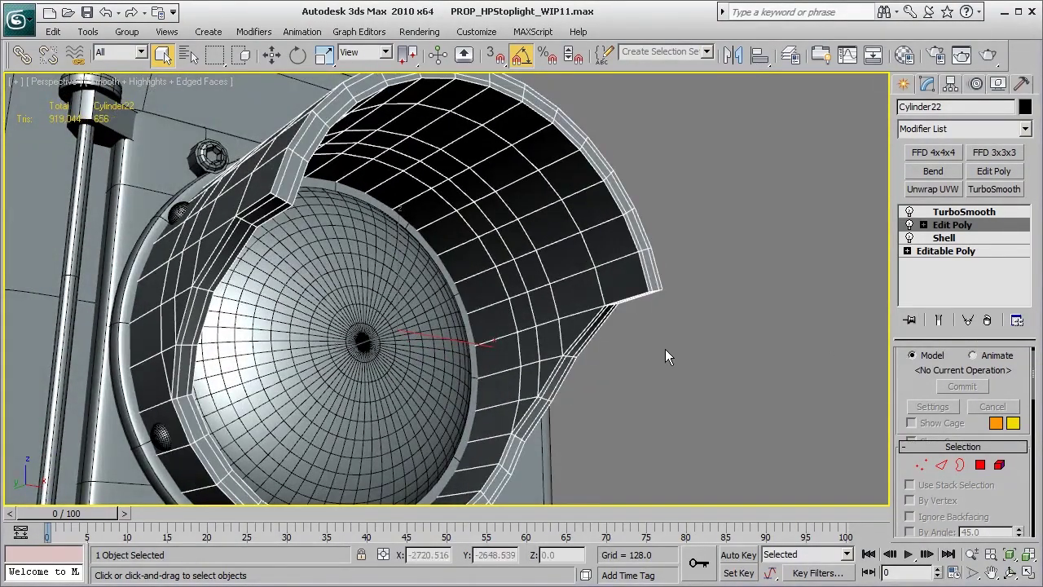
pyautogui.keyDown('alt'); pyautogui.moveTo(665, 348); pyautogui.dragTo(662, 347, button='middle'); pyautogui.keyUp('alt')
pyautogui.keyDown('alt'); pyautogui.moveTo(613, 307); pyautogui.dragTo(554, 298, button='middle'); pyautogui.keyUp('alt')
# Step: Select the lengthwise edges behind the visor's front lip and connect them with 1 segment slid toward the rim
pyautogui.press('2')
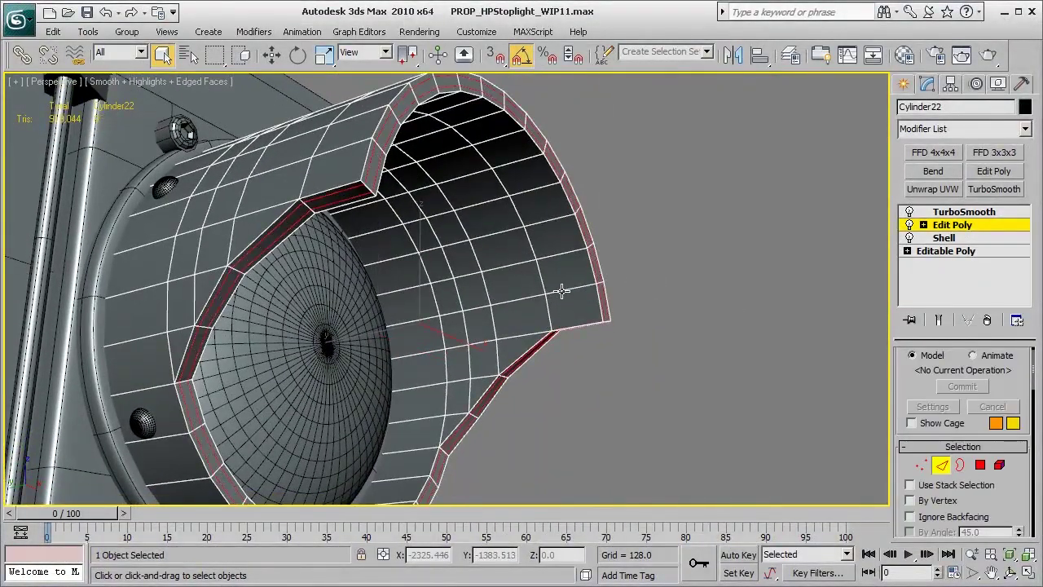
pyautogui.keyDown('alt'); pyautogui.moveTo(484, 369); pyautogui.dragTo(489, 375, button='middle'); pyautogui.keyUp('alt')
pyautogui.rightClick(644, 347)
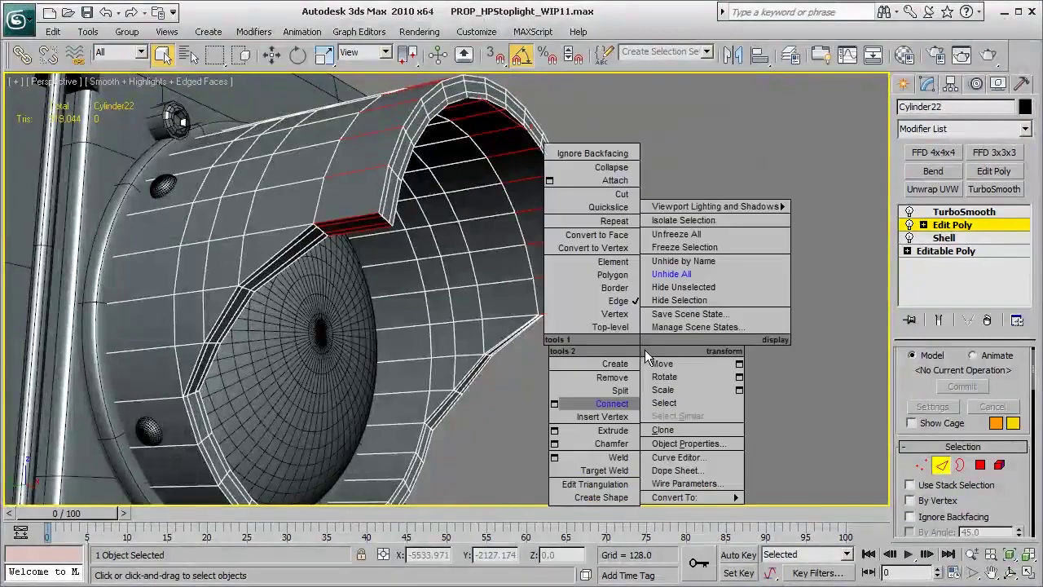
pyautogui.click(557, 402)
pyautogui.keyDown('alt'); pyautogui.moveTo(557, 403); pyautogui.dragTo(462, 350, button='middle'); pyautogui.keyUp('alt')
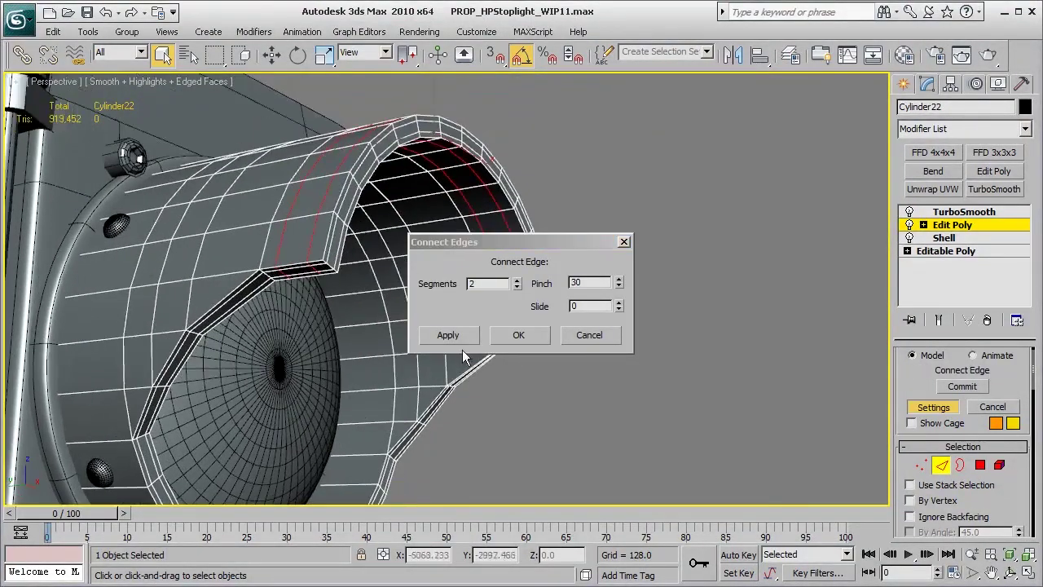
pyautogui.click(517, 286)
pyautogui.moveTo(618, 309); pyautogui.dragTo(632, 402)
pyautogui.click(530, 336)
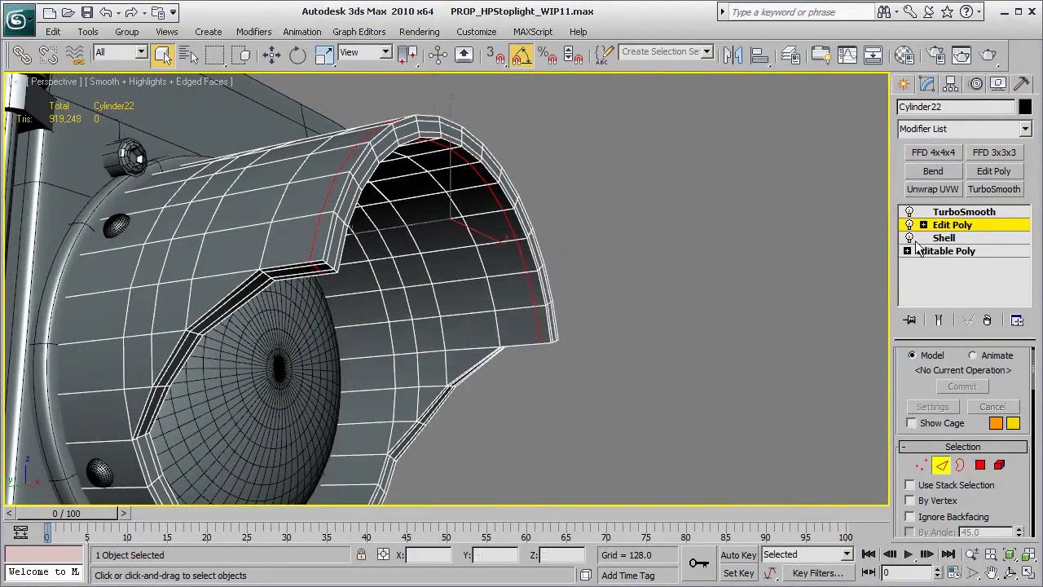
# Step: Leave edge editing, go back to the visor's TurboSmooth level and hide the edged faces
pyautogui.click(943, 227)
pyautogui.click(947, 215)
pyautogui.moveTo(521, 354); pyautogui.dragTo(448, 394, button='middle')
pyautogui.press('F4')
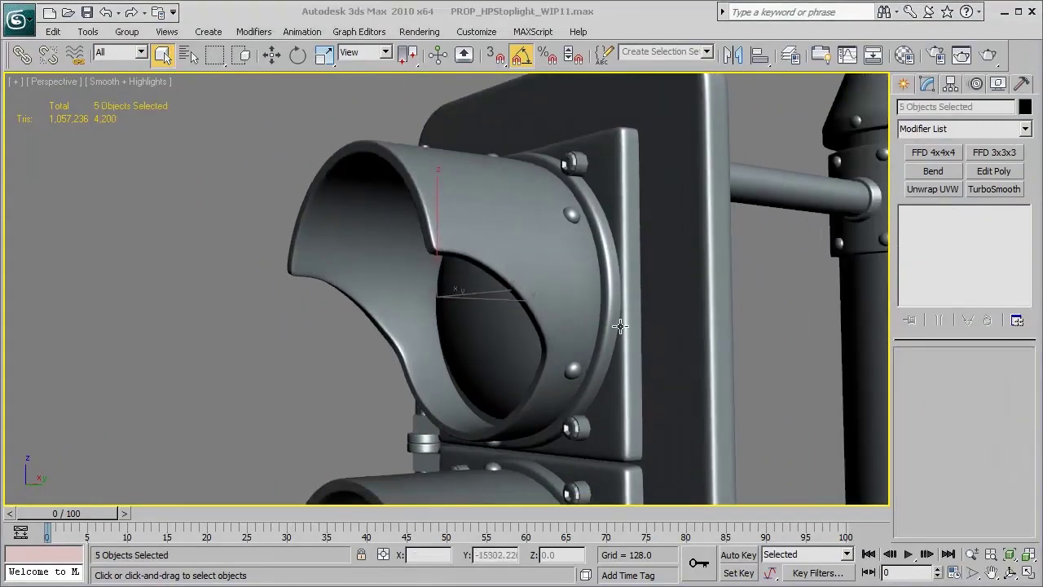
# Step: Inspect the finished visor from the side, display edged faces again and clear the object selection
pyautogui.keyDown('alt'); pyautogui.moveTo(599, 296); pyautogui.dragTo(595, 234, button='middle'); pyautogui.keyUp('alt')
pyautogui.keyDown('alt'); pyautogui.moveTo(557, 408); pyautogui.dragTo(519, 300, button='middle'); pyautogui.keyUp('alt')
pyautogui.press('F4')
pyautogui.hotkey('ctrl', 'd')
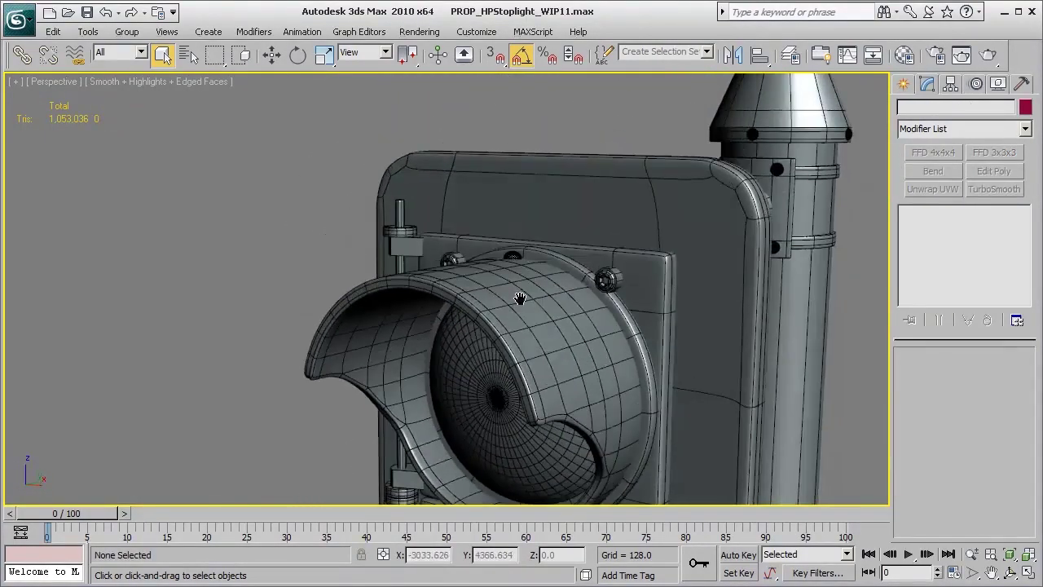
# Step: Select the rivet sphere above the visor together with the visor, isolate both and show them in the front view
pyautogui.scroll(3, 521, 291)
pyautogui.click(551, 242)
pyautogui.keyDown('alt'); pyautogui.moveTo(556, 268); pyautogui.dragTo(482, 245, button='middle'); pyautogui.keyUp('alt')
pyautogui.scroll(-3, 354, 275)
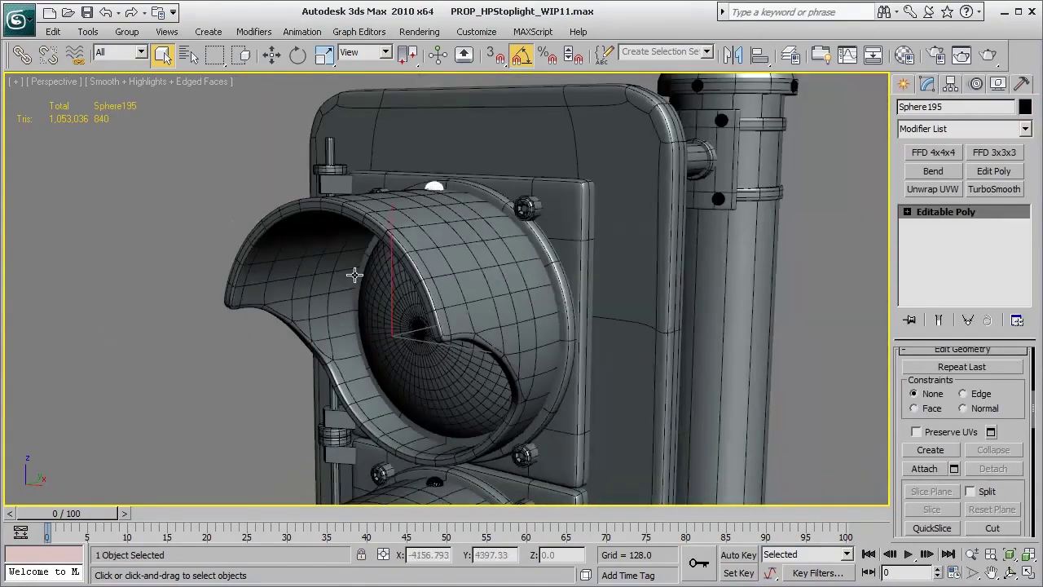
pyautogui.keyDown('ctrl'); pyautogui.click(312, 266); pyautogui.keyUp('ctrl')
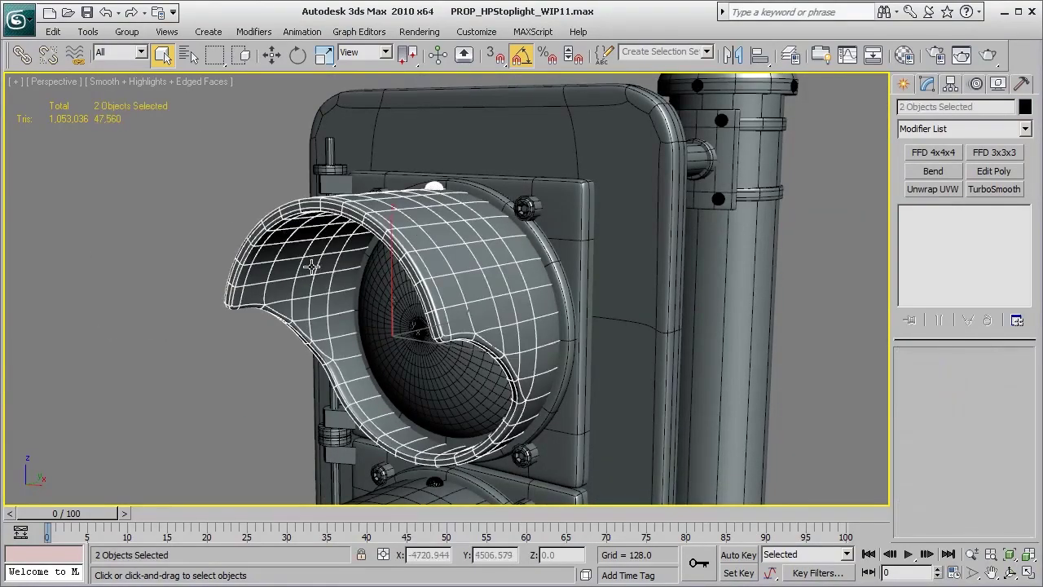
pyautogui.press('z')
pyautogui.keyDown('alt'); pyautogui.moveTo(349, 291); pyautogui.dragTo(394, 293, button='middle'); pyautogui.keyUp('alt')
pyautogui.hotkey('alt', 'q')
pyautogui.keyDown('alt'); pyautogui.moveTo(463, 299); pyautogui.dragTo(545, 283, button='middle'); pyautogui.keyUp('alt')
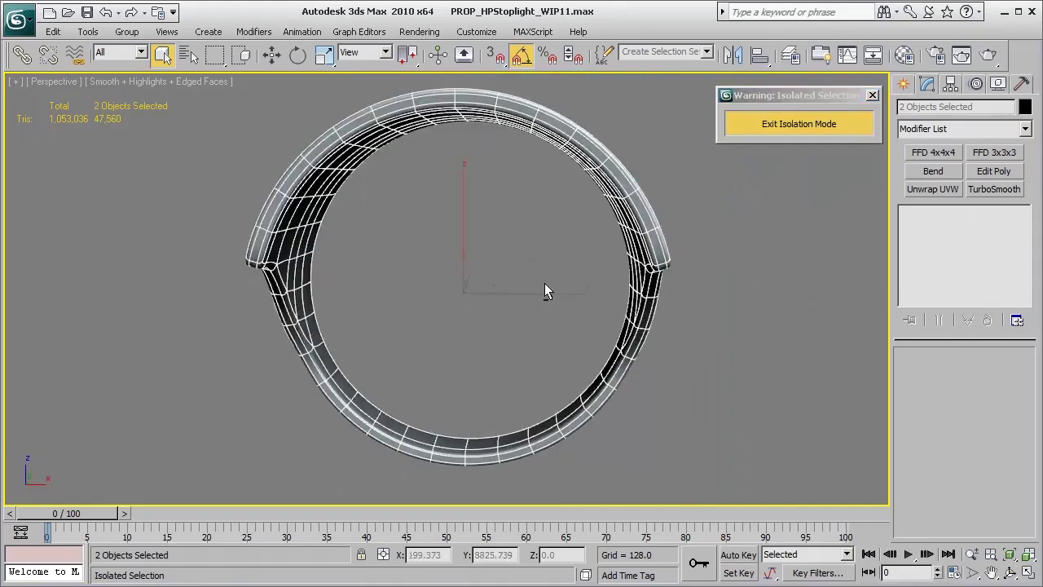
pyautogui.press('f')
pyautogui.press('z')
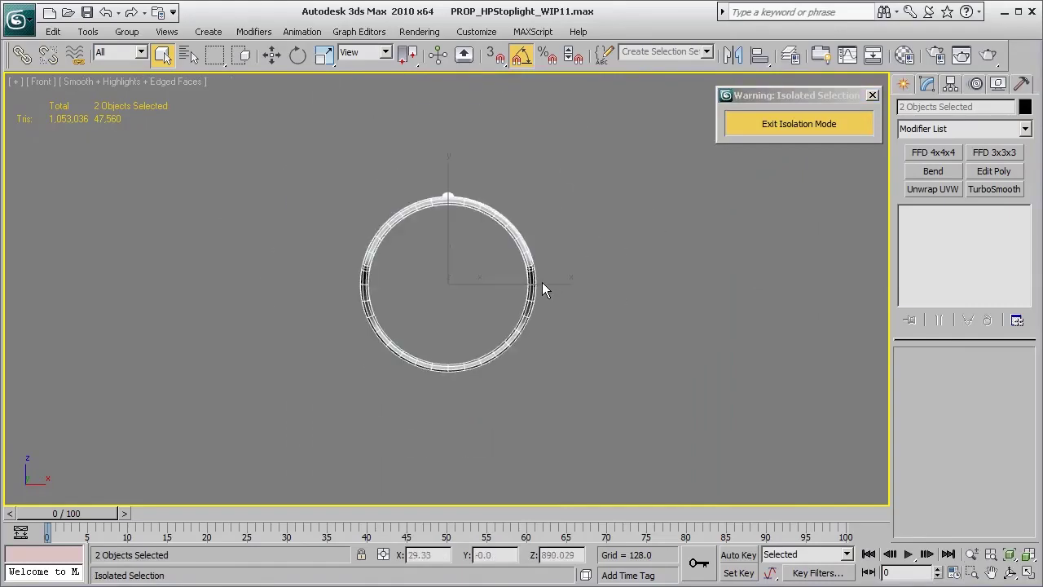
# Step: Select only the rivet sphere, enable pivot-only editing and center its pivot on the rivet
pyautogui.click(506, 174)
pyautogui.moveTo(657, 244); pyautogui.dragTo(524, 324)
pyautogui.moveTo(524, 316); pyautogui.dragTo(524, 325, button='middle')
pyautogui.moveTo(432, 149); pyautogui.dragTo(503, 252)
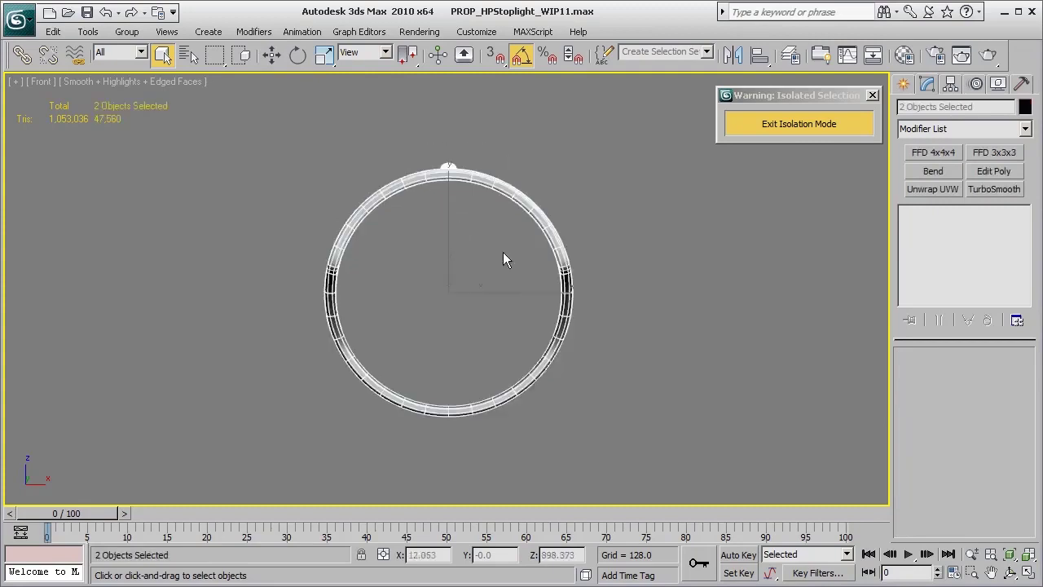
pyautogui.click(466, 325)
pyautogui.click(951, 86)
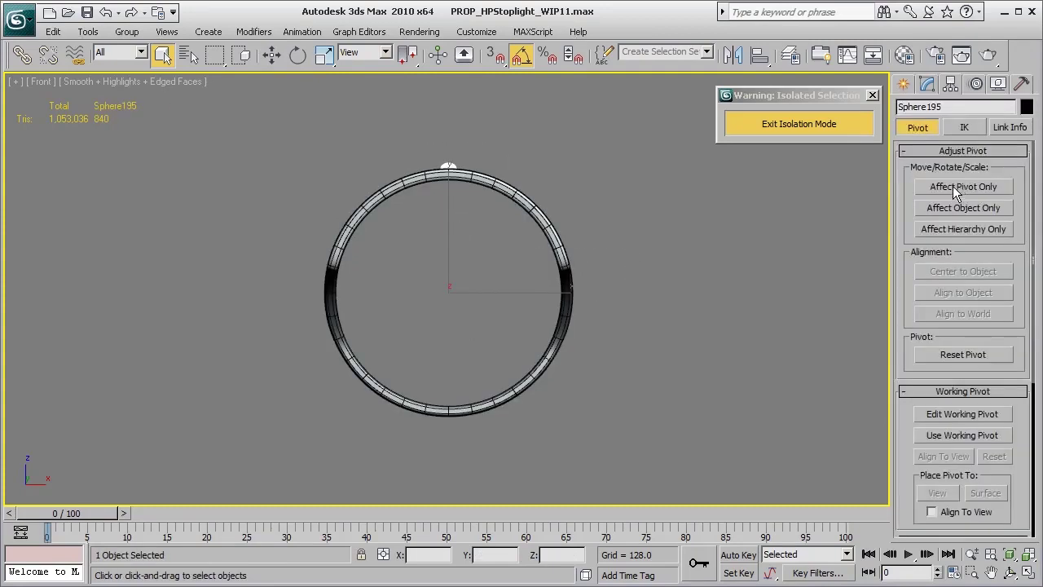
pyautogui.click(953, 185)
pyautogui.click(948, 274)
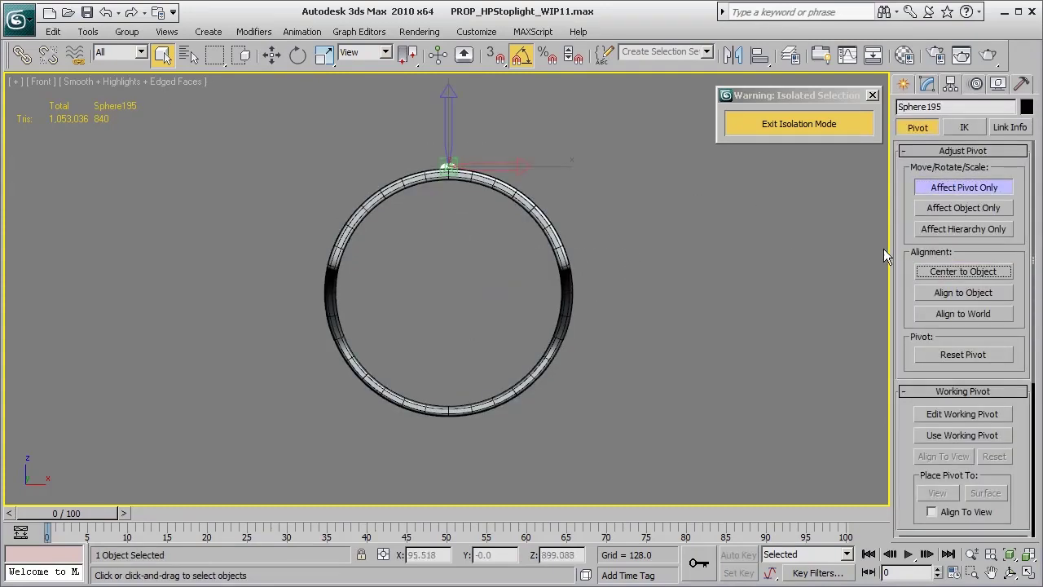
# Step: Align the rivet's pivot to the visor's center in X and Y position, and leave pivot editing
pyautogui.click(759, 55)
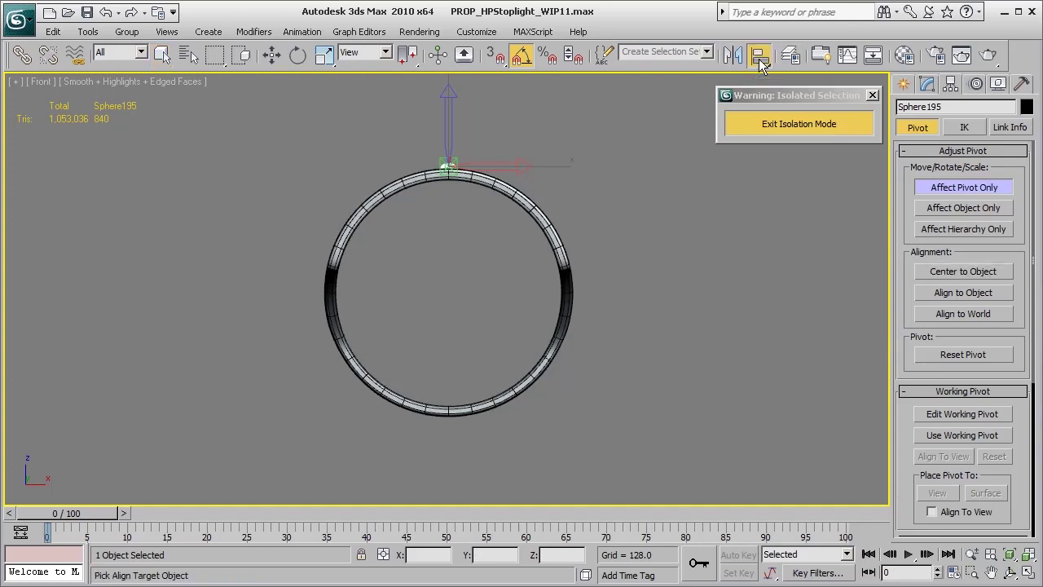
pyautogui.click(543, 215)
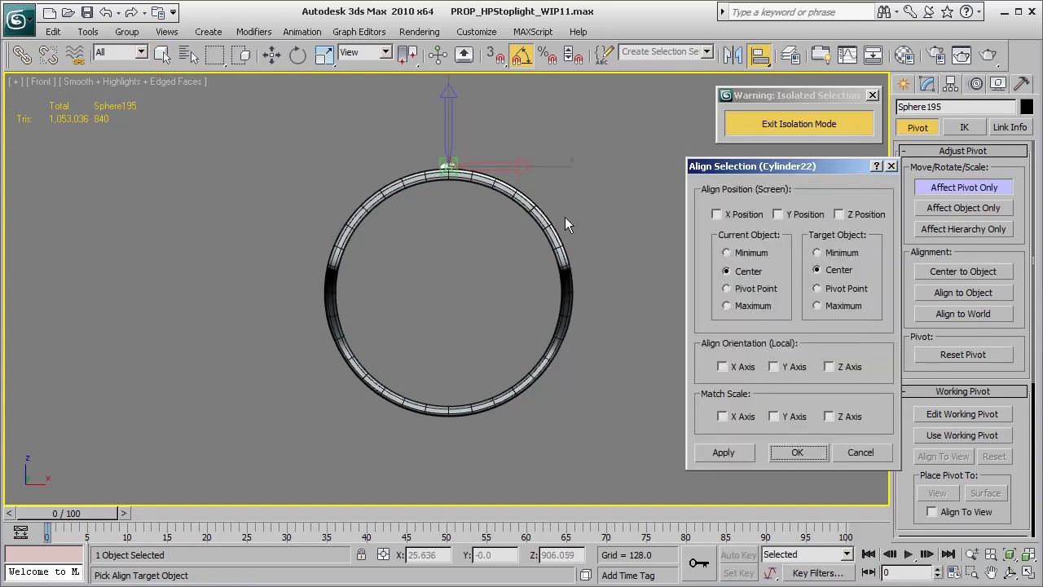
pyautogui.click(732, 216)
pyautogui.click(777, 216)
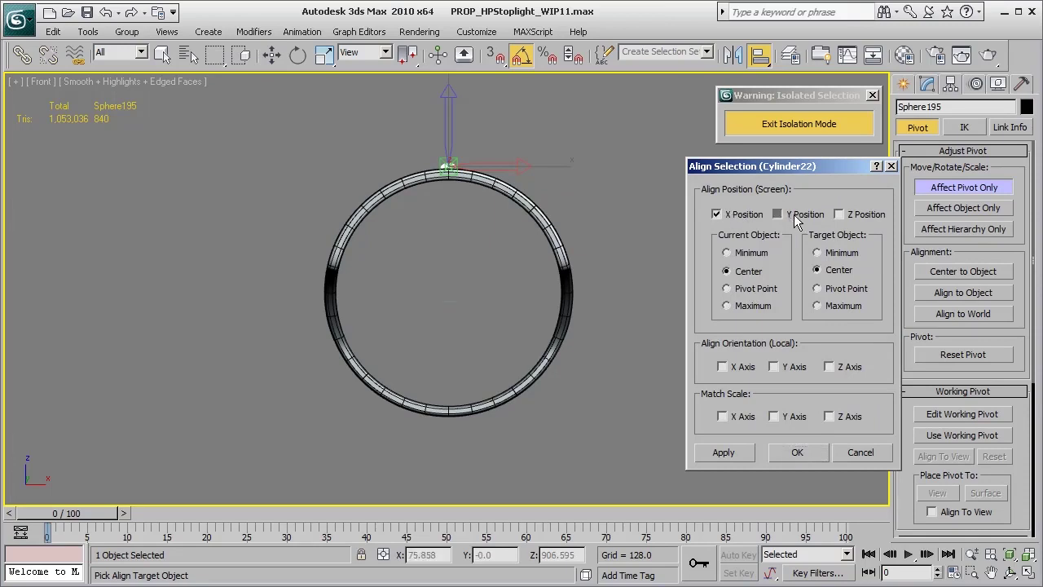
pyautogui.click(726, 452)
pyautogui.click(796, 452)
pyautogui.click(932, 85)
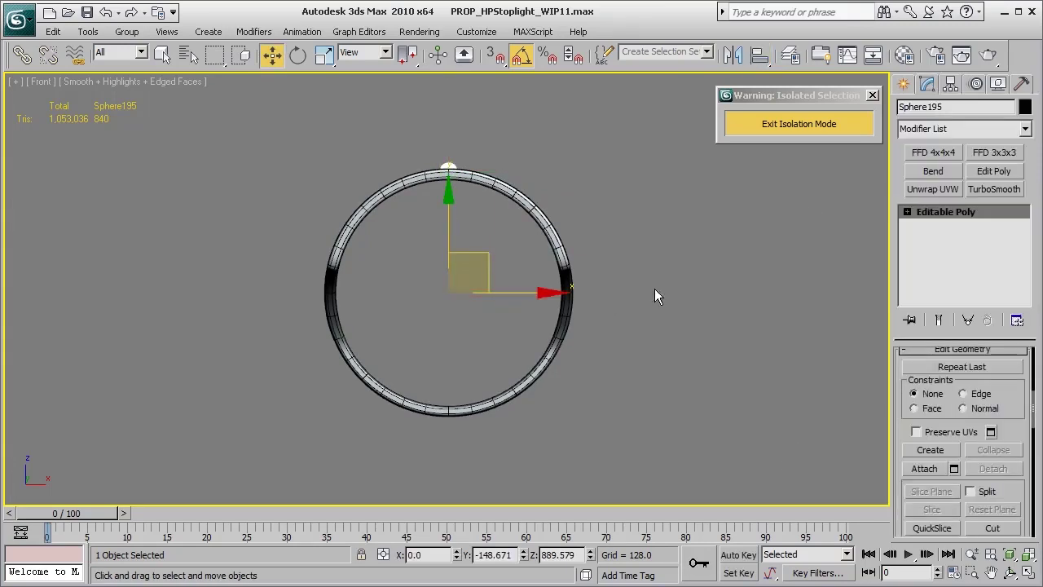
# Step: Rotate-clone the rivet around the visor's center as 5 instances spaced 60 degrees apart
pyautogui.press('e')
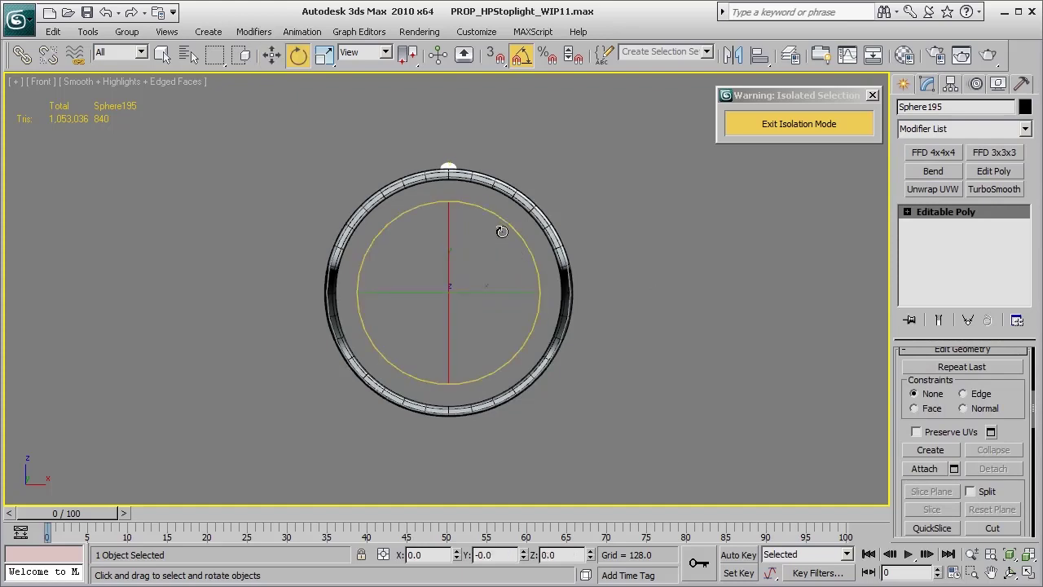
pyautogui.keyDown('shift'); pyautogui.moveTo(500, 220); pyautogui.dragTo(541, 246); pyautogui.keyUp('shift')
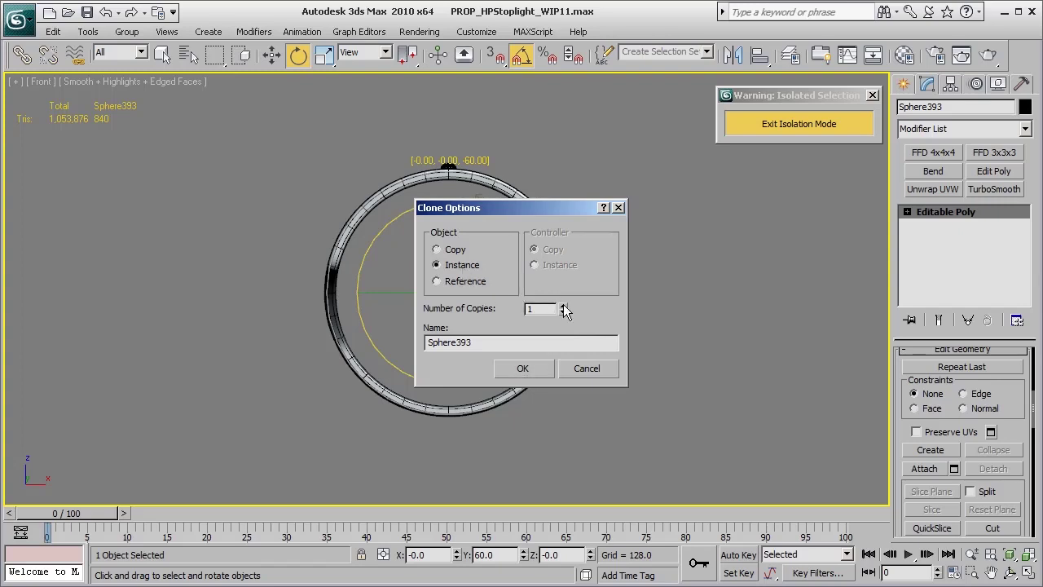
pyautogui.click(522, 368)
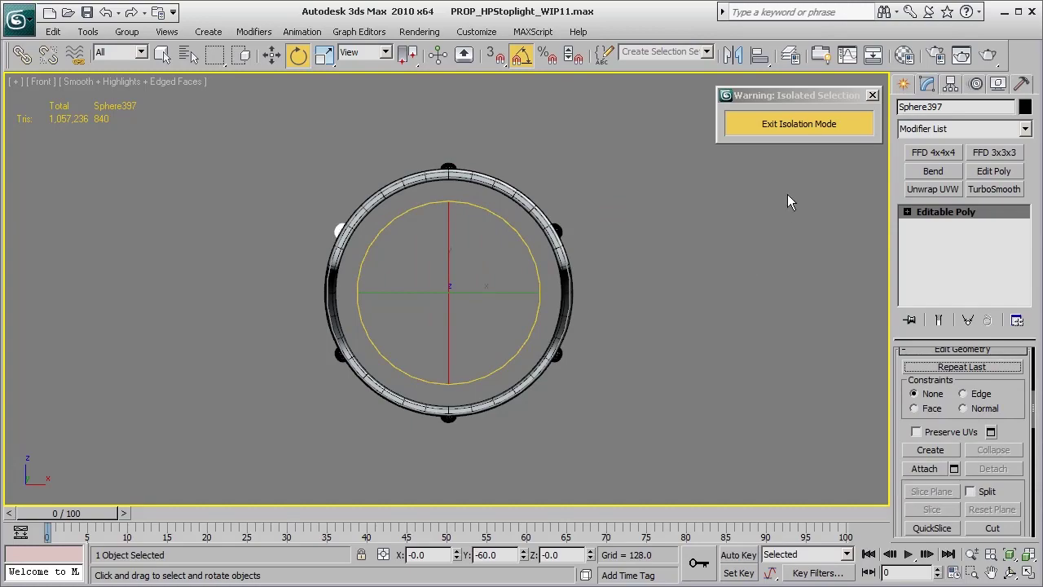
# Step: Exit isolation, return to the perspective view and inspect the rivets around the visor from both sides
pyautogui.click(792, 125)
pyautogui.press('p')
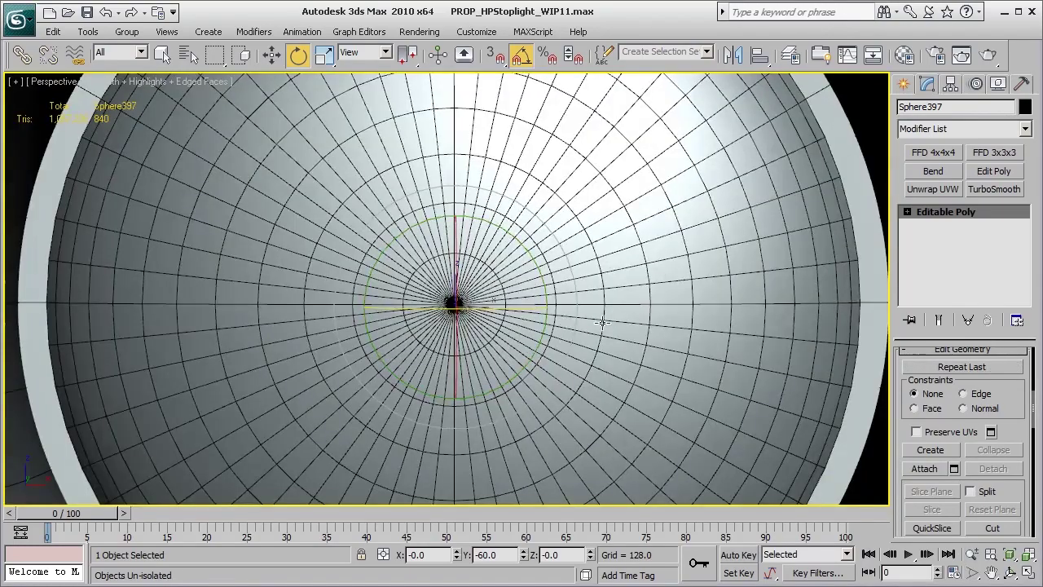
pyautogui.press('z')
pyautogui.keyDown('alt'); pyautogui.moveTo(625, 321); pyautogui.dragTo(529, 295, button='middle'); pyautogui.keyUp('alt')
pyautogui.scroll(-6, 612, 298)
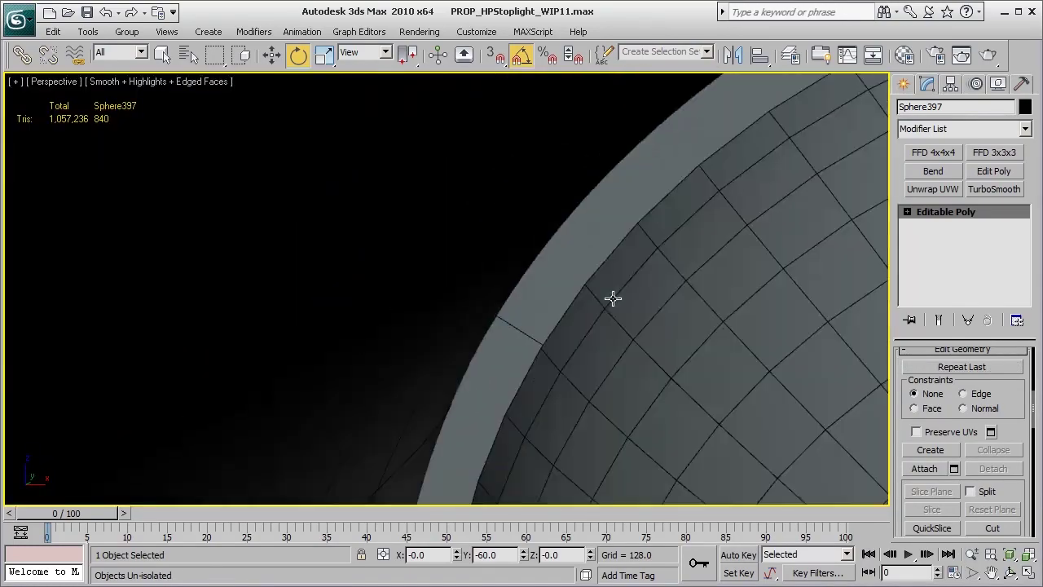
pyautogui.scroll(-5, 615, 302)
pyautogui.keyDown('alt'); pyautogui.moveTo(614, 302); pyautogui.dragTo(502, 299, button='middle'); pyautogui.keyUp('alt')
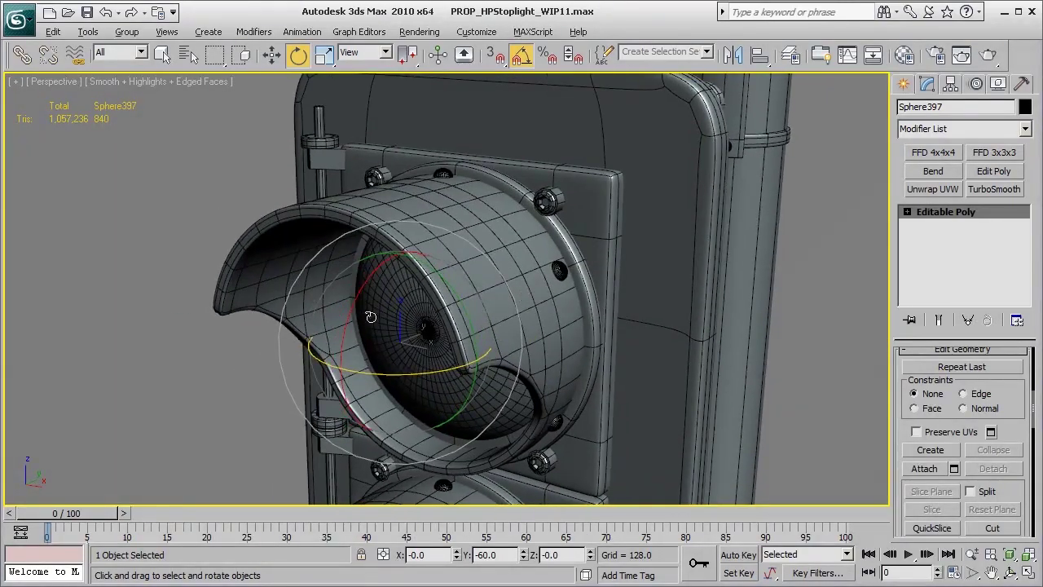
pyautogui.keyDown('alt'); pyautogui.moveTo(370, 317); pyautogui.dragTo(497, 312, button='middle'); pyautogui.keyUp('alt')
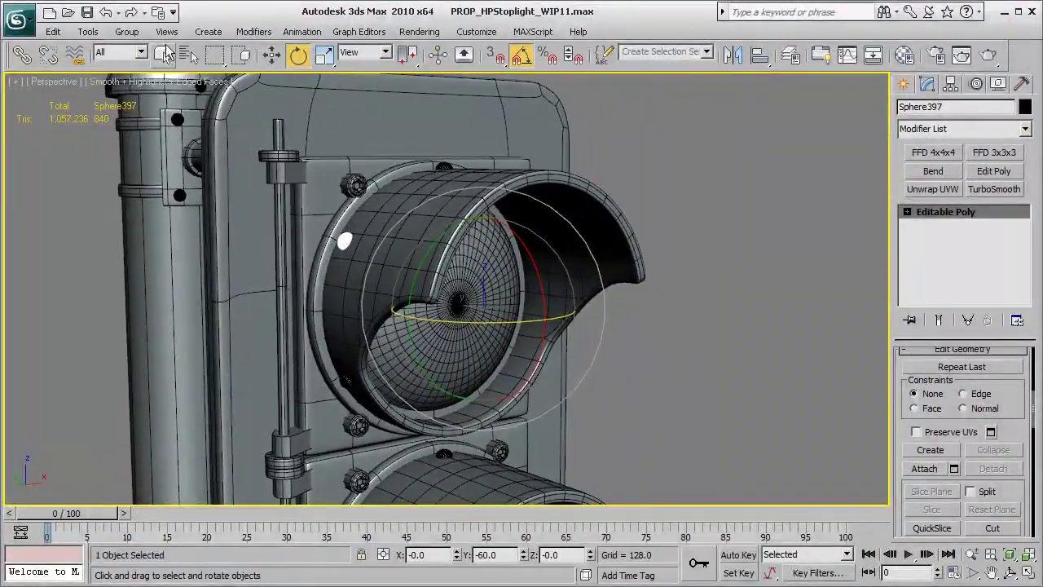
# Step: Select the small hinge block under the upper rod collar beside the visor and isolate it
pyautogui.click(163, 54)
pyautogui.keyDown('alt'); pyautogui.moveTo(424, 322); pyautogui.dragTo(529, 305, button='middle'); pyautogui.keyUp('alt')
pyautogui.scroll(1, 453, 326)
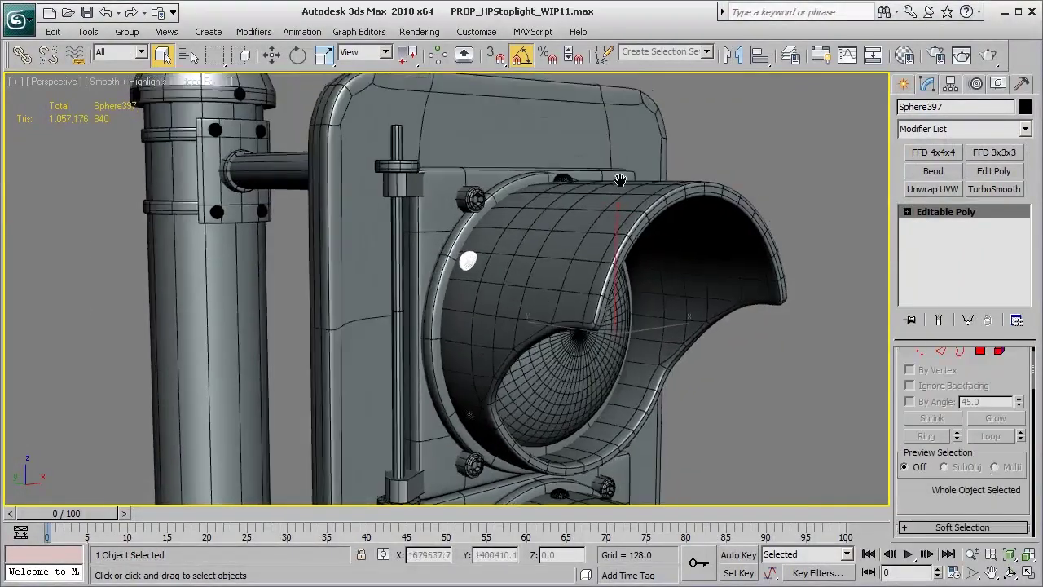
pyautogui.moveTo(622, 179); pyautogui.dragTo(641, 305, button='middle')
pyautogui.scroll(2, 640, 305)
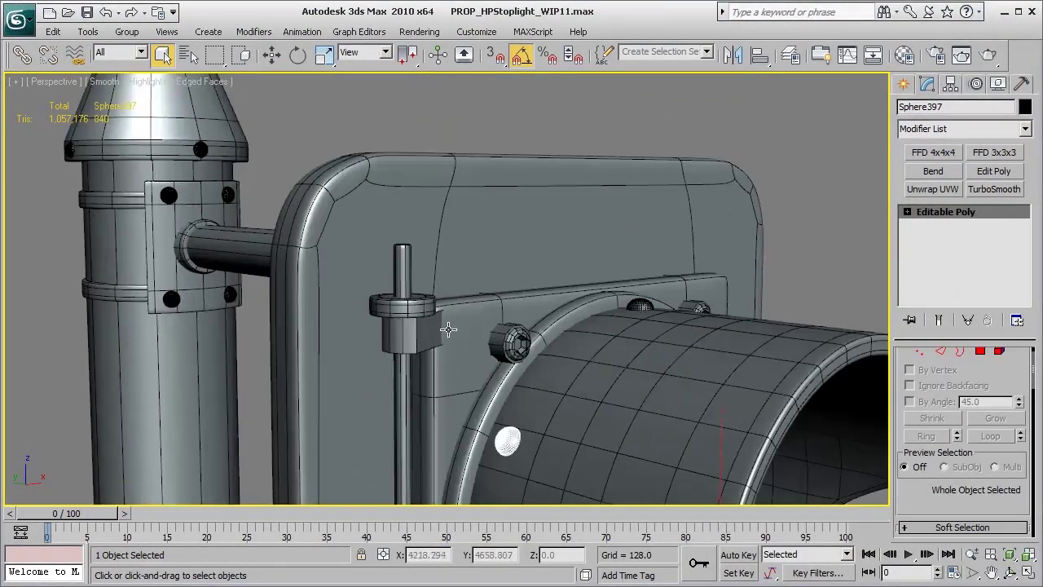
pyautogui.click(431, 329)
pyautogui.click(431, 329)
pyautogui.keyDown('alt'); pyautogui.moveTo(598, 313); pyautogui.dragTo(556, 318, button='middle'); pyautogui.keyUp('alt')
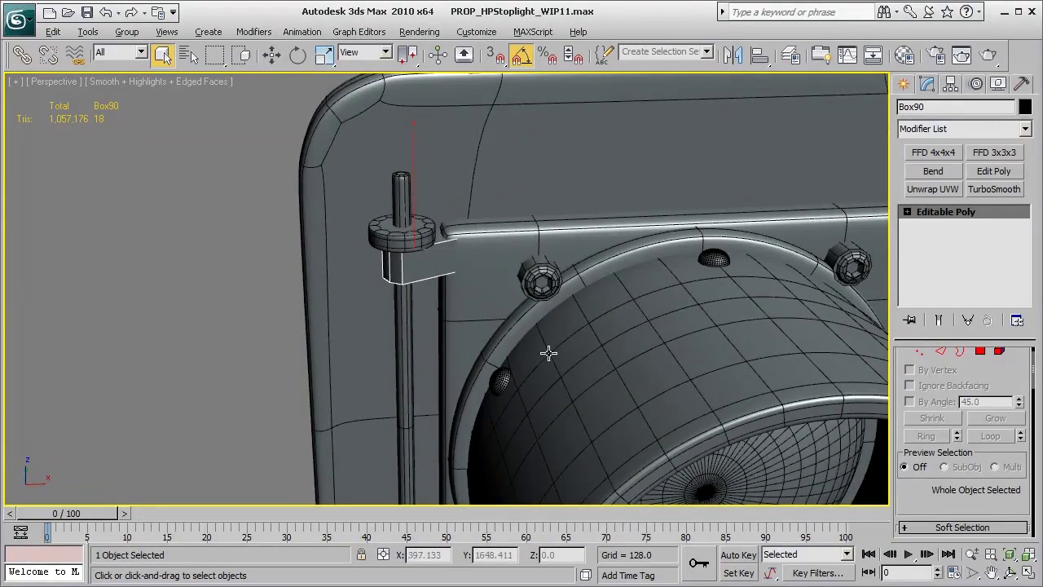
pyautogui.hotkey('alt', 'q')
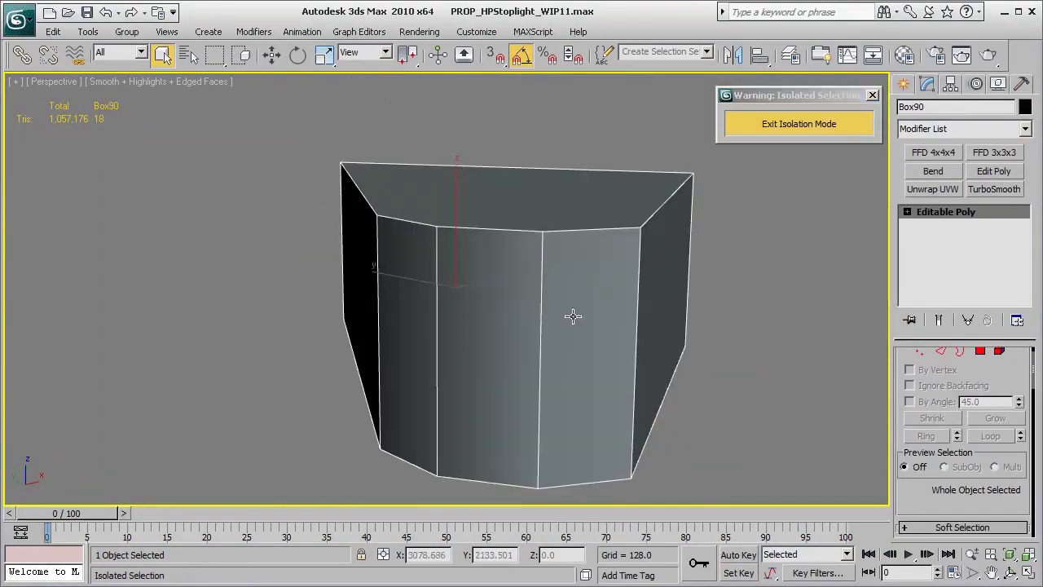
# Step: Enter polygon editing on the hinge block and select its top and bottom faces
pyautogui.keyDown('alt'); pyautogui.moveTo(685, 361); pyautogui.dragTo(566, 342, button='middle'); pyautogui.keyUp('alt')
pyautogui.keyDown('alt'); pyautogui.moveTo(285, 283); pyautogui.dragTo(710, 193, button='middle'); pyautogui.keyUp('alt')
pyautogui.keyDown('alt'); pyautogui.moveTo(490, 325); pyautogui.dragTo(549, 265, button='middle'); pyautogui.keyUp('alt')
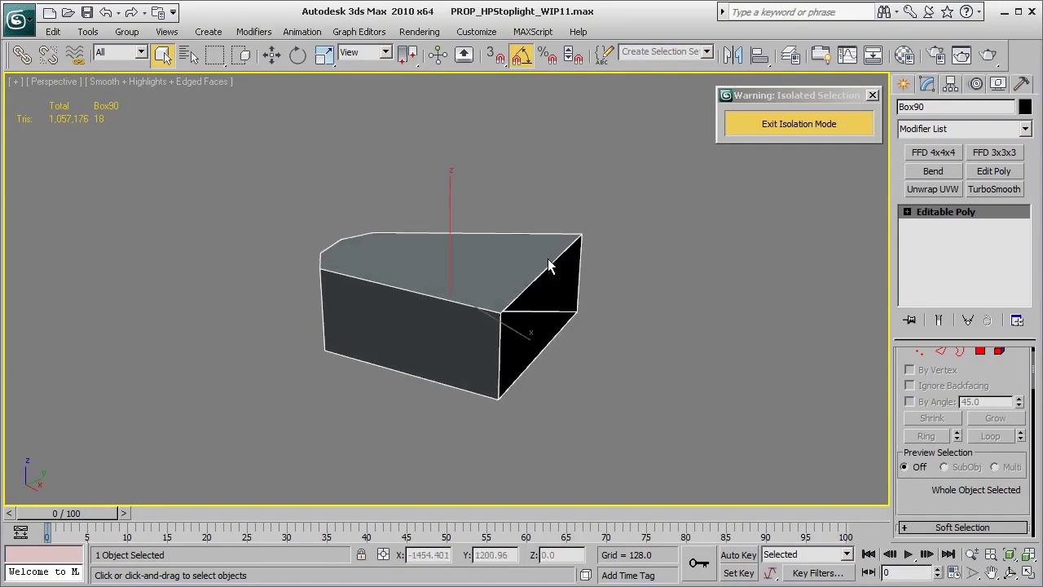
pyautogui.click(979, 351)
pyautogui.press('t')
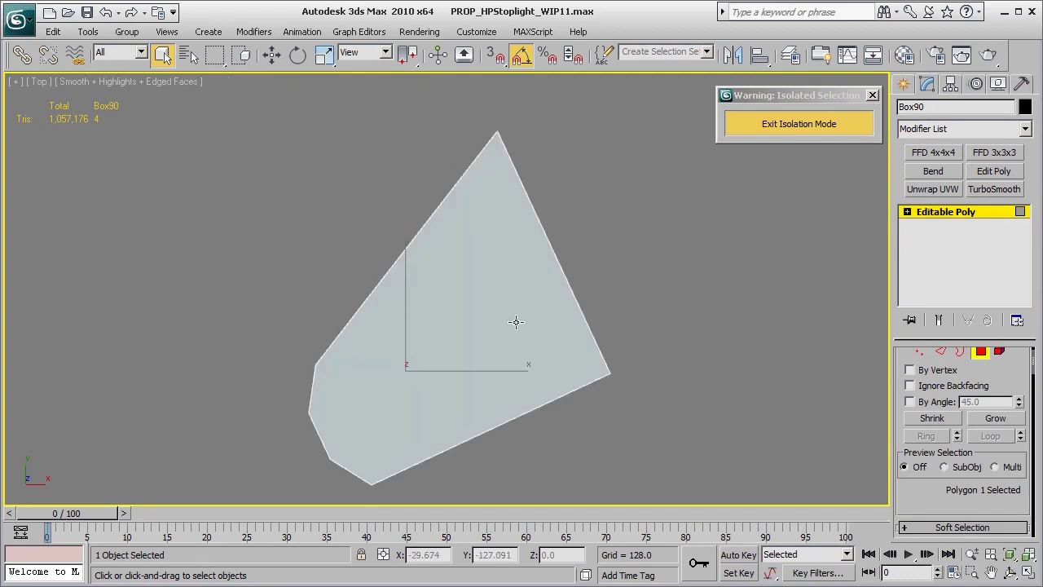
pyautogui.keyDown('ctrl'); pyautogui.click(493, 289); pyautogui.keyUp('ctrl')
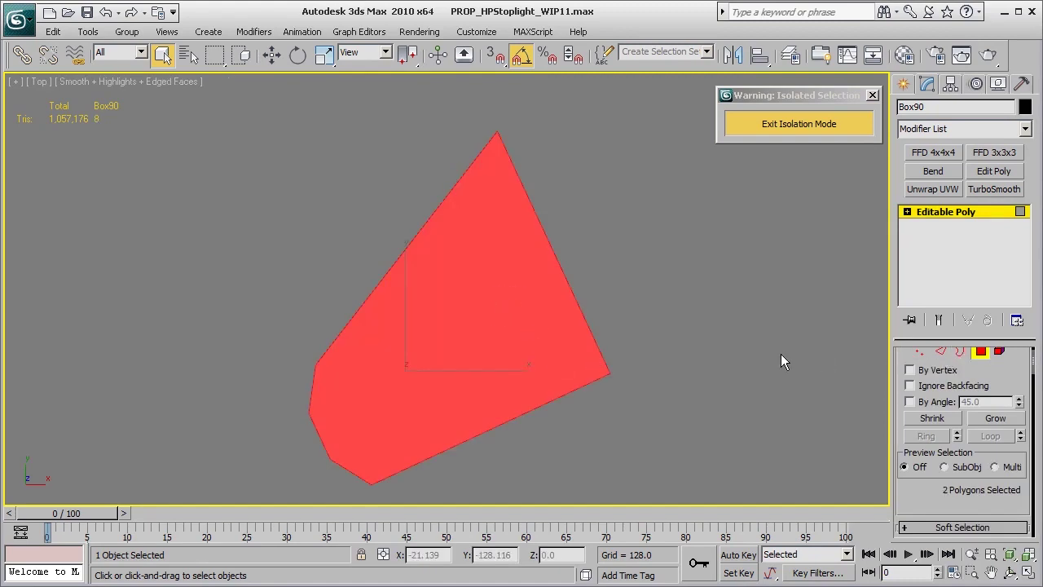
# Step: Return to perspective and convert the hinge block's top and bottom face selection to its border edges
pyautogui.press('p')
pyautogui.press('z')
pyautogui.keyDown('alt'); pyautogui.moveTo(669, 377); pyautogui.dragTo(602, 301, button='middle'); pyautogui.keyUp('alt')
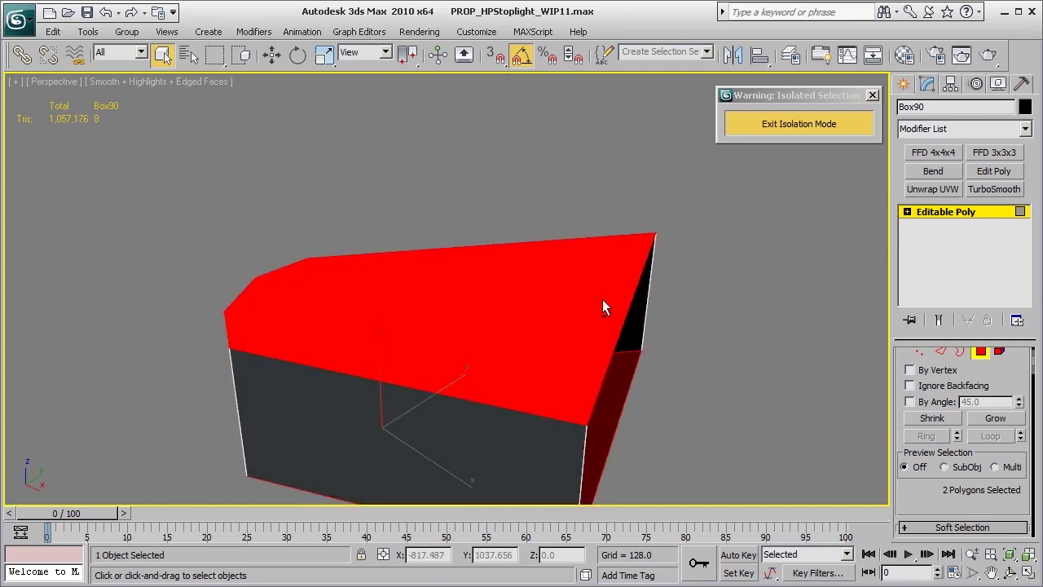
pyautogui.moveTo(638, 380); pyautogui.dragTo(610, 256, button='middle')
pyautogui.scroll(-2, 534, 321)
pyautogui.keyDown('alt'); pyautogui.moveTo(533, 321); pyautogui.dragTo(589, 310, button='middle'); pyautogui.keyUp('alt')
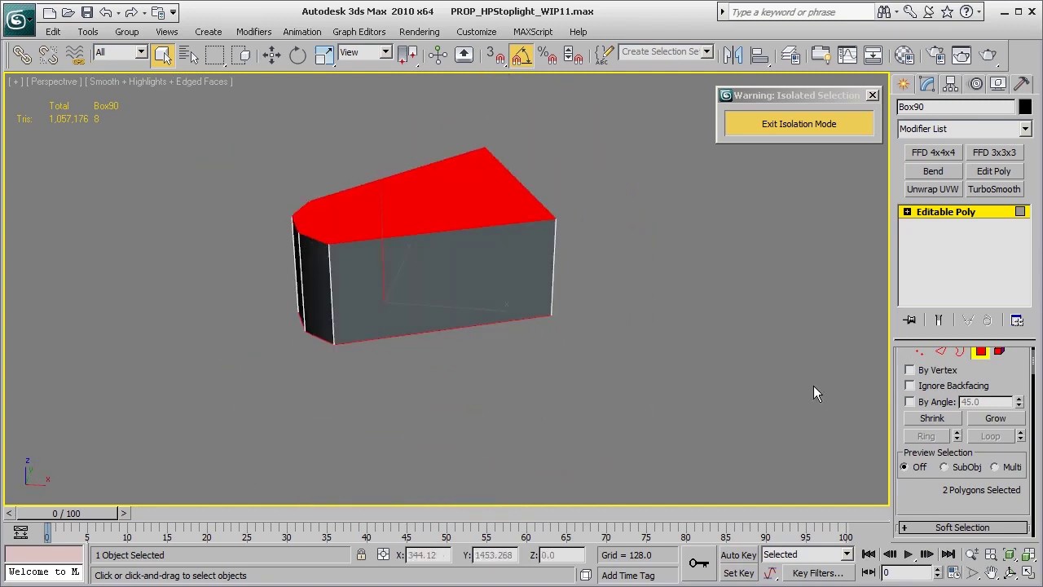
pyautogui.click(942, 351)
pyautogui.keyDown('alt'); pyautogui.moveTo(619, 341); pyautogui.dragTo(494, 312, button='middle'); pyautogui.keyUp('alt')
pyautogui.scroll(2, 572, 245)
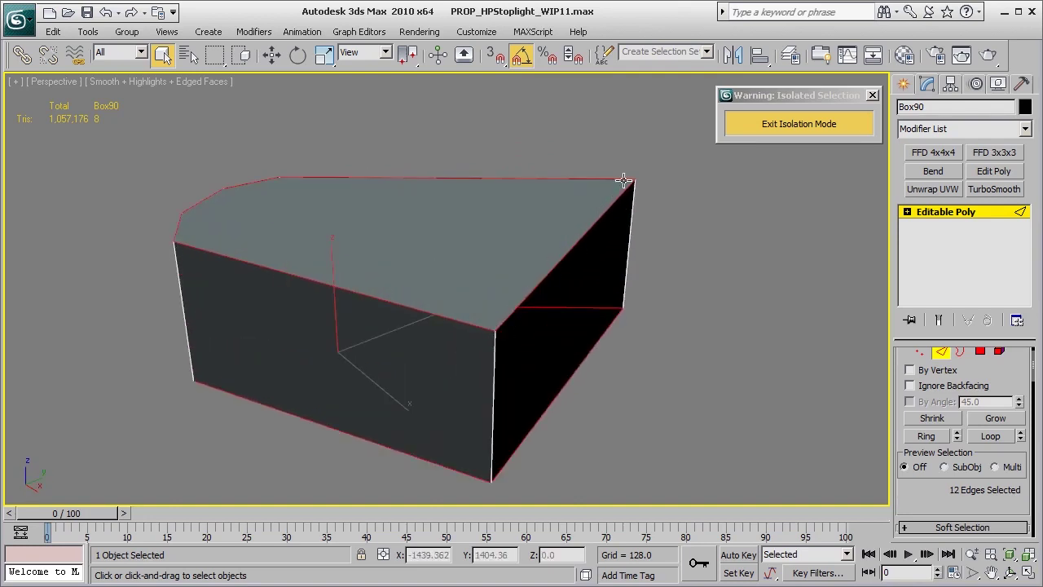
pyautogui.moveTo(550, 349); pyautogui.dragTo(549, 310, button='middle')
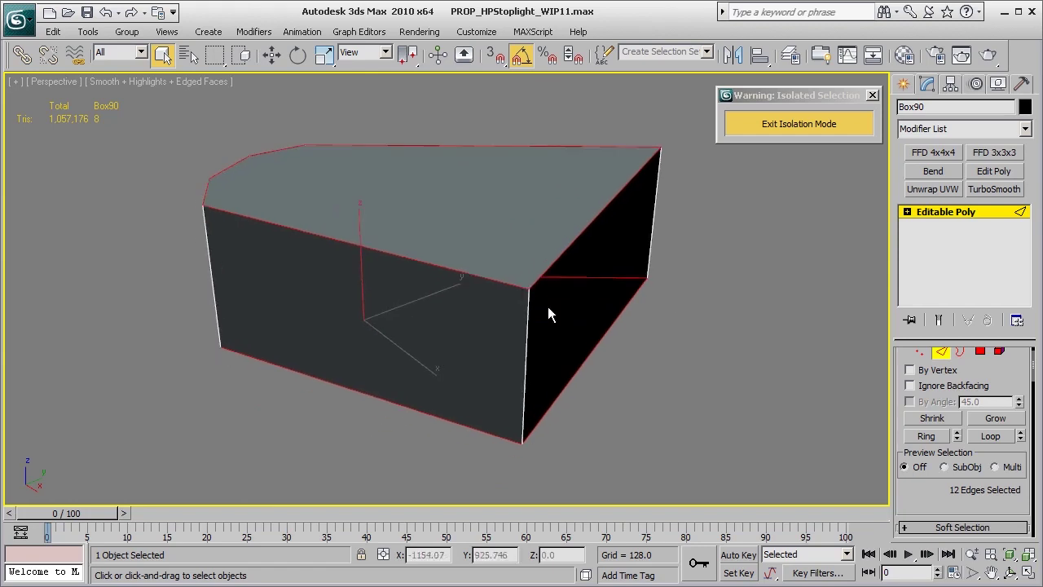
# Step: Try extruding all the top and bottom border edges with height 0.0 and base width 0.69, and undo it
pyautogui.rightClick(676, 308)
pyautogui.click(588, 392)
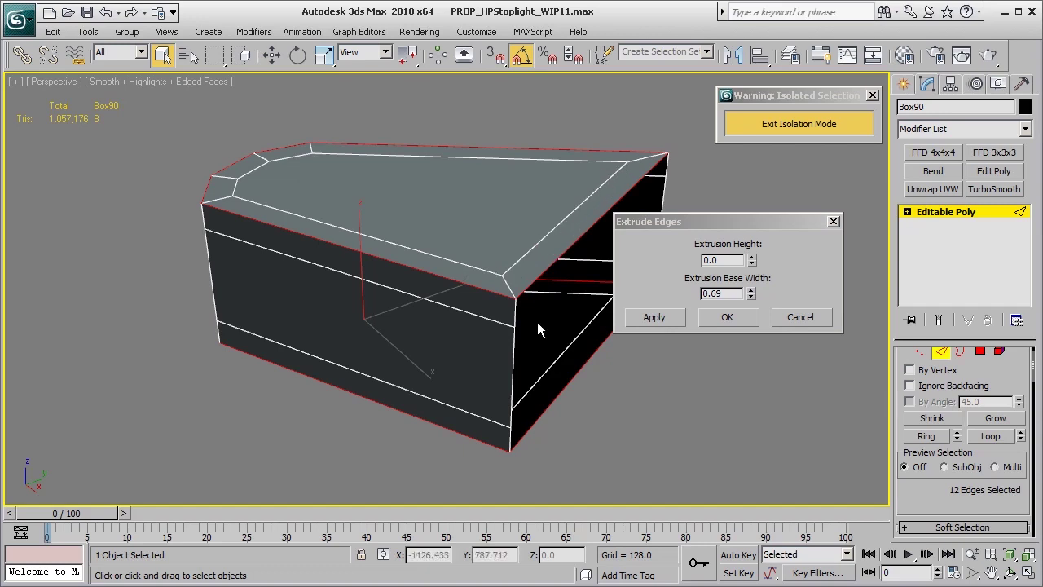
pyautogui.keyDown('alt'); pyautogui.moveTo(537, 322); pyautogui.dragTo(543, 320, button='middle'); pyautogui.keyUp('alt')
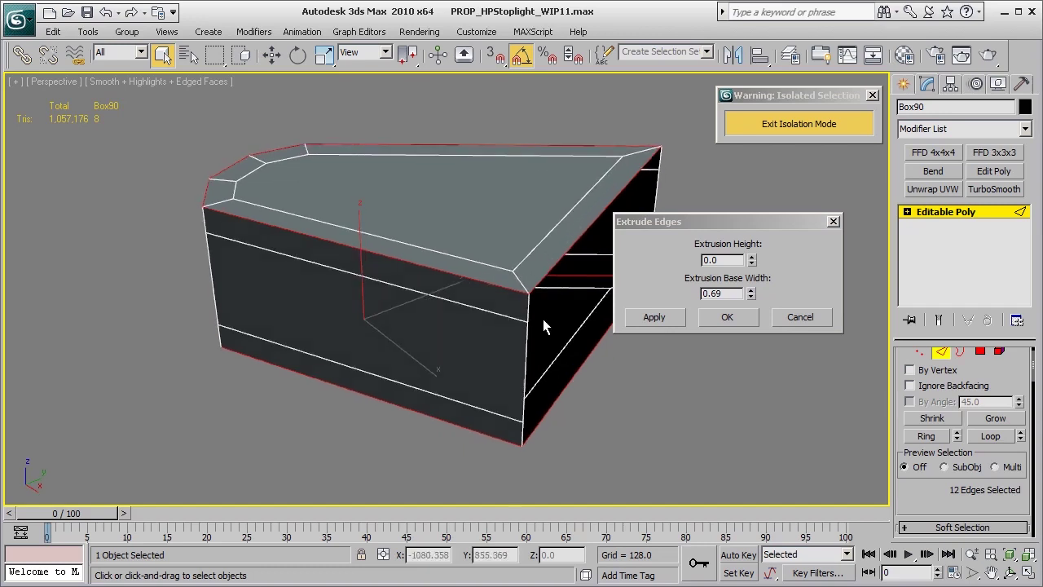
pyautogui.click(736, 318)
pyautogui.keyDown('alt'); pyautogui.moveTo(678, 316); pyautogui.dragTo(678, 322, button='middle'); pyautogui.keyUp('alt')
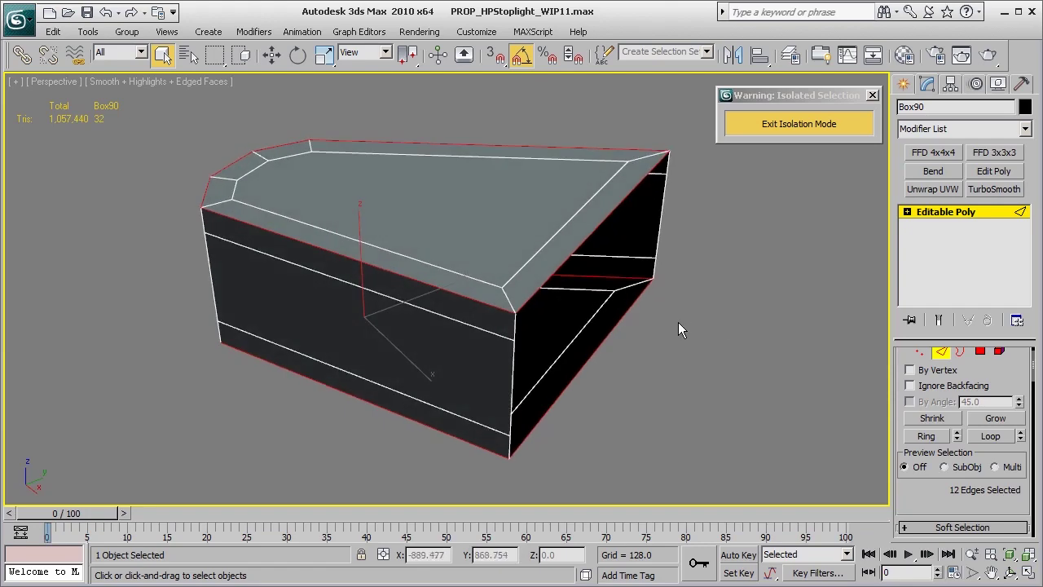
pyautogui.hotkey('ctrl', 'z')
# Step: Deselect the two edges bordering the block's open end and extrude the remaining edges with height 0.0 and base width 0.69
pyautogui.keyDown('alt'); pyautogui.moveTo(668, 366); pyautogui.dragTo(596, 380, button='middle'); pyautogui.keyUp('alt')
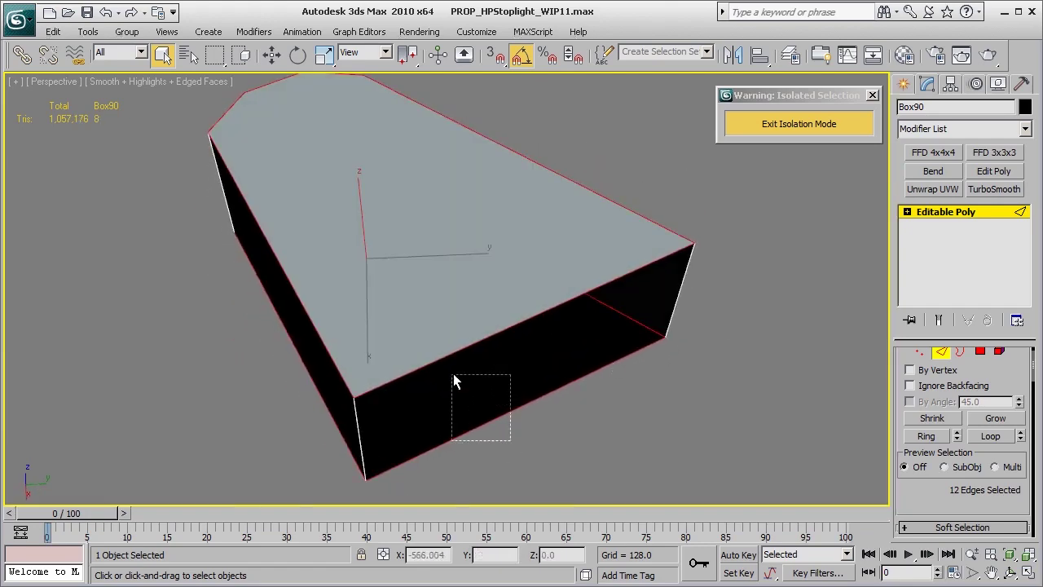
pyautogui.keyDown('alt'); pyautogui.moveTo(450, 340); pyautogui.dragTo(633, 317, button='middle'); pyautogui.keyUp('alt')
pyautogui.rightClick(629, 373)
pyautogui.click(621, 434)
pyautogui.keyDown('alt'); pyautogui.moveTo(543, 391); pyautogui.dragTo(296, 258, button='middle'); pyautogui.keyUp('alt')
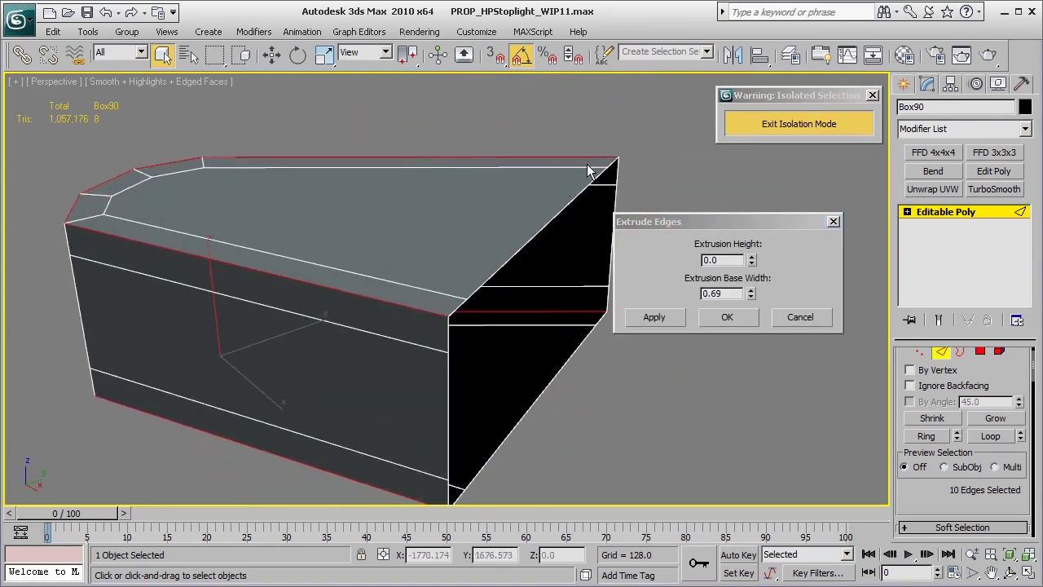
pyautogui.scroll(-2, 489, 303)
pyautogui.moveTo(399, 335); pyautogui.dragTo(603, 300, button='middle')
pyautogui.click(727, 317)
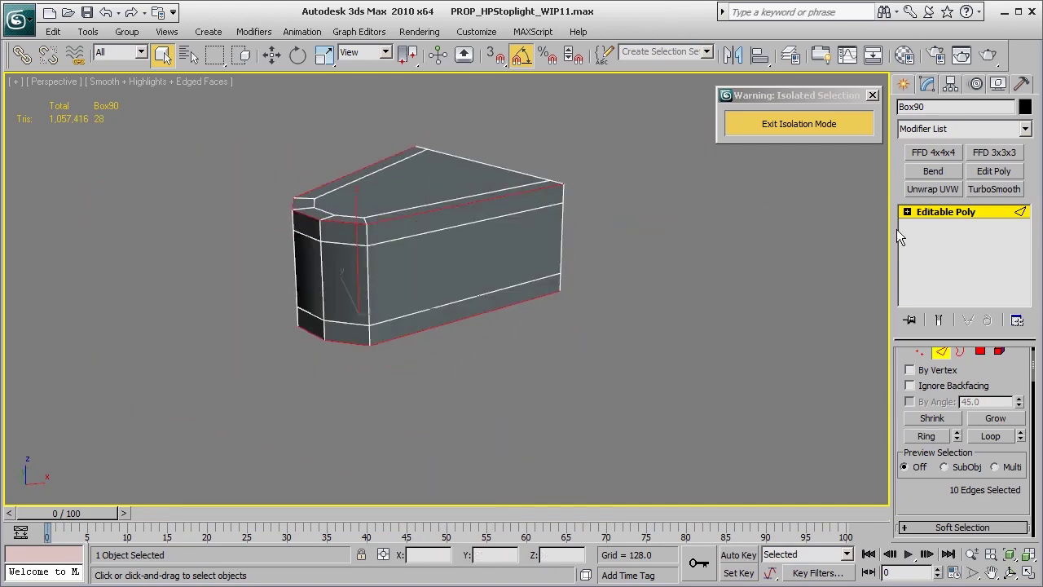
# Step: Leave edge editing, add TurboSmooth with 3 iterations and isoline display to the hinge block, and hide the edged faces
pyautogui.click(946, 212)
pyautogui.click(991, 188)
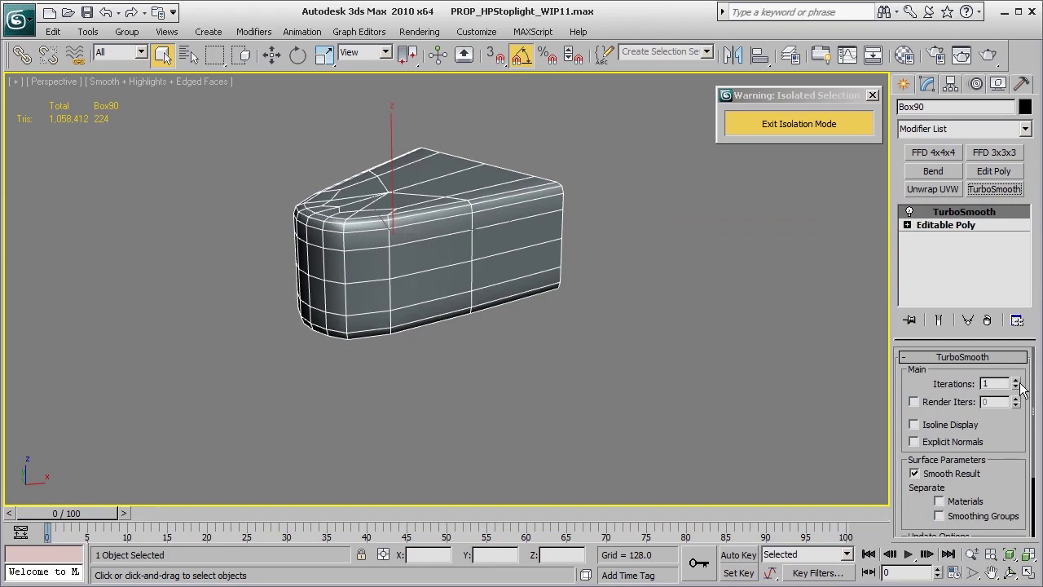
pyautogui.click(1016, 380)
pyautogui.click(1015, 380)
pyautogui.click(914, 424)
pyautogui.moveTo(632, 351); pyautogui.dragTo(628, 398, button='middle')
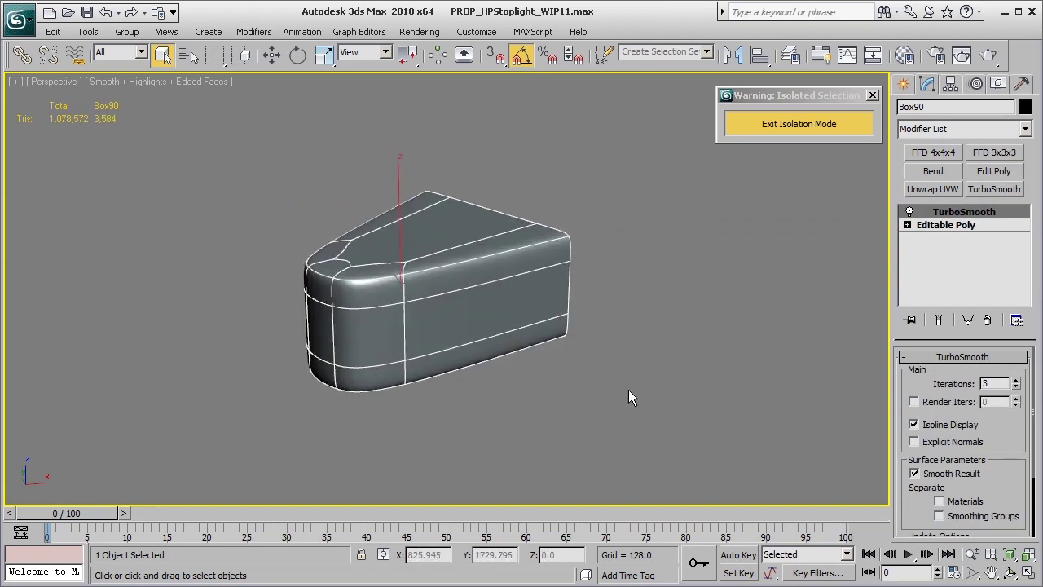
pyautogui.press('F4')
pyautogui.keyDown('alt'); pyautogui.moveTo(540, 380); pyautogui.dragTo(542, 410, button='middle'); pyautogui.keyUp('alt')
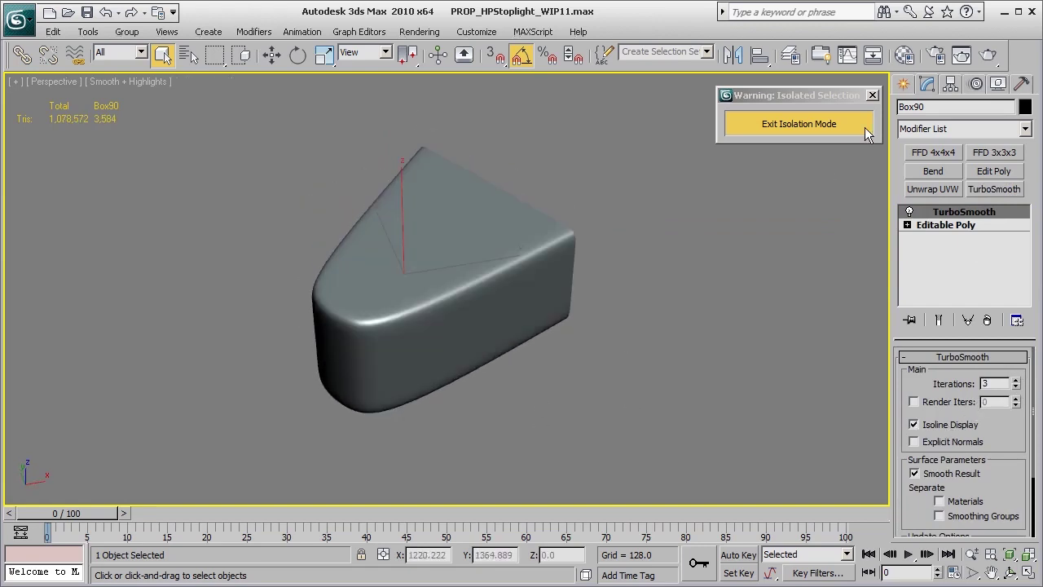